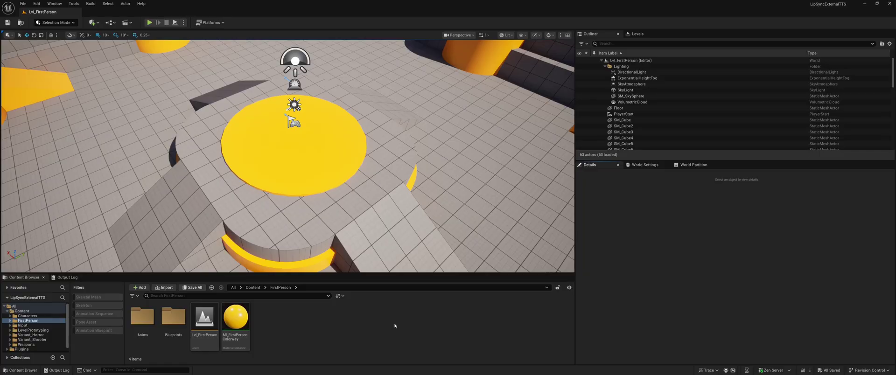
Step: Search the project's plugin list for "runtime audio" and "runtime ai" to check that both runtime plugins are enabled
{"action": "left_click", "coordinate": [36, 4]}
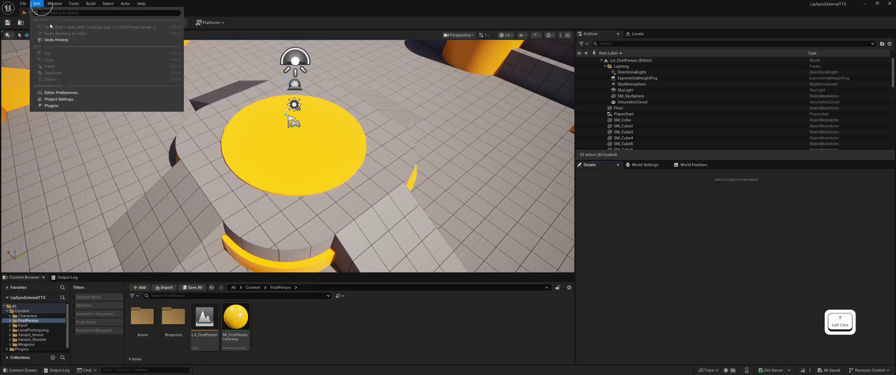
{"action": "left_click", "coordinate": [72, 105]}
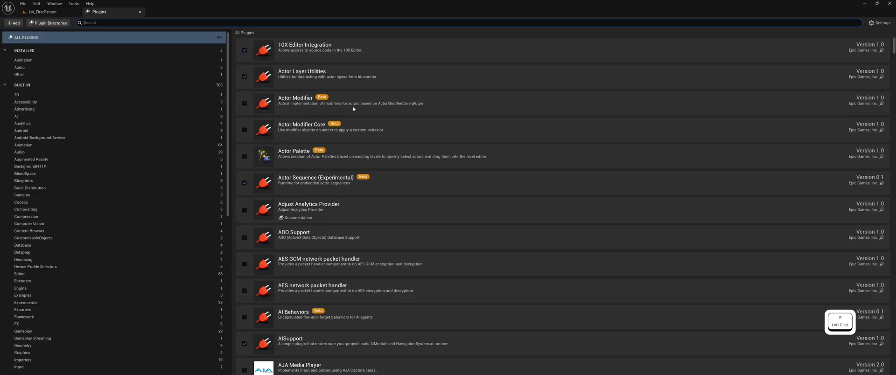
{"action": "type", "text": "runtime audio"}
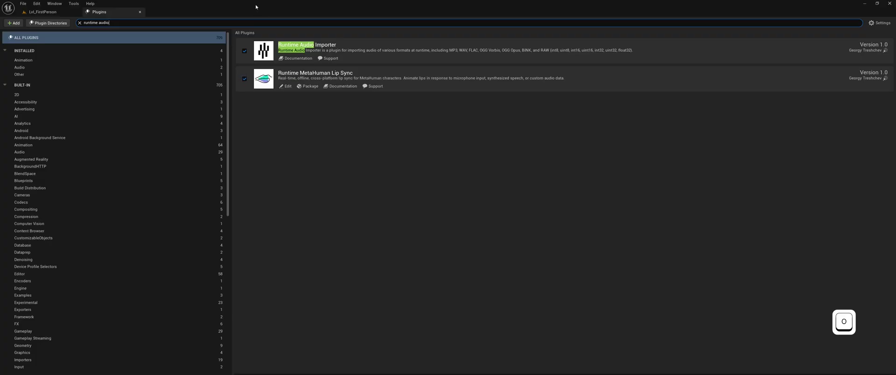
{"action": "key", "text": "BackSpace"}
{"action": "key", "text": "BackSpace"}
{"action": "key", "text": "BackSpace"}
{"action": "key", "text": "BackSpace"}
{"action": "key", "text": "BackSpace"}
{"action": "type", "text": "ai"}
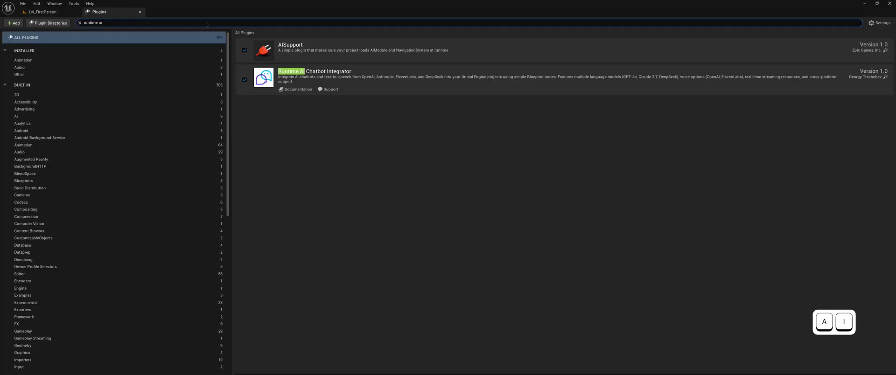
Step: Look up "metahuman creator" in the plugin list to check that it is enabled, and close the list
{"action": "key", "text": "ctrl+a"}
{"action": "type", "text": "metahuman creator"}
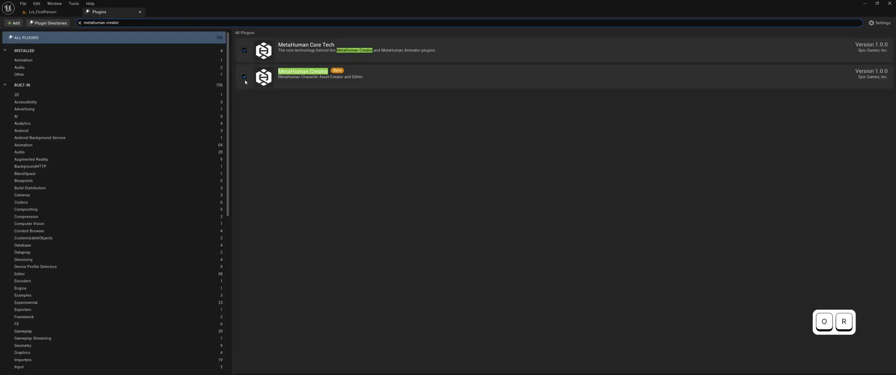
{"action": "left_click", "coordinate": [140, 13]}
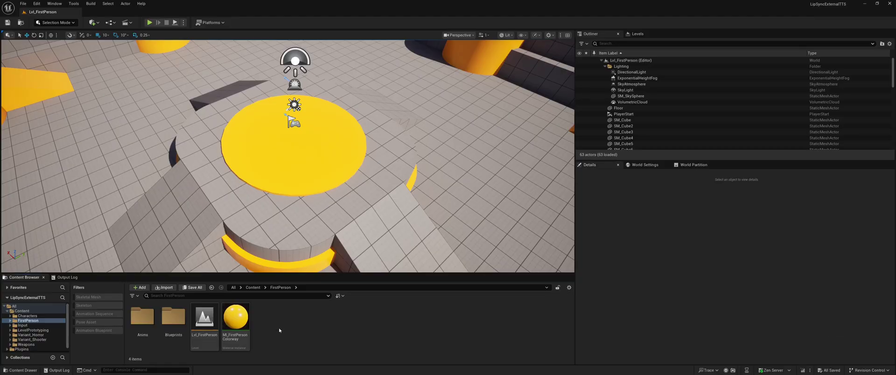
Step: Create a MetaHuman Character asset named MetaHumanExample in the FirstPerson folder and save all
{"action": "right_click", "coordinate": [298, 311]}
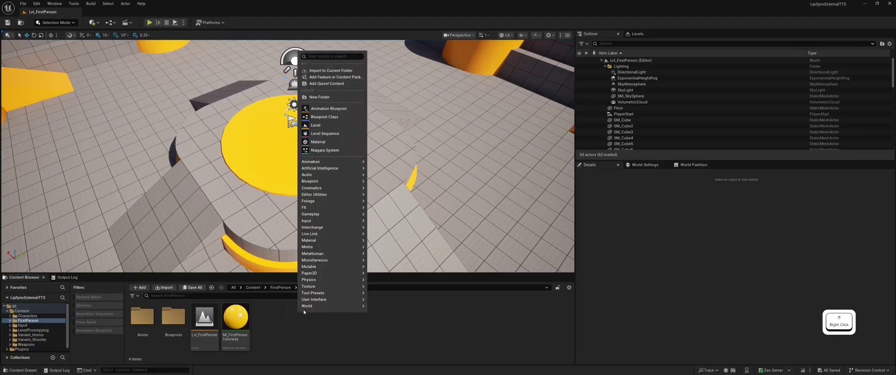
{"action": "mouse_move", "coordinate": [349, 254]}
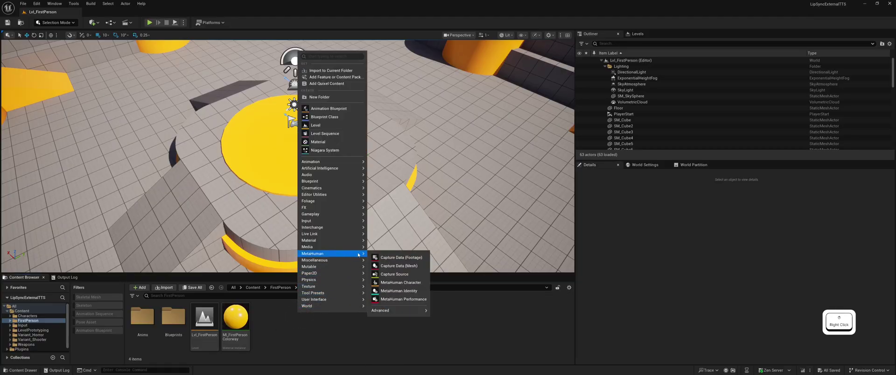
{"action": "left_click", "coordinate": [411, 286]}
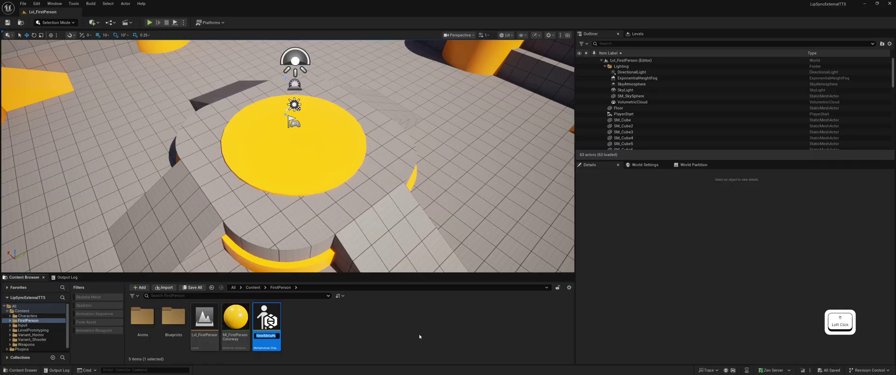
{"action": "type", "text": "MetaHumanExample"}
{"action": "key", "text": "Return"}
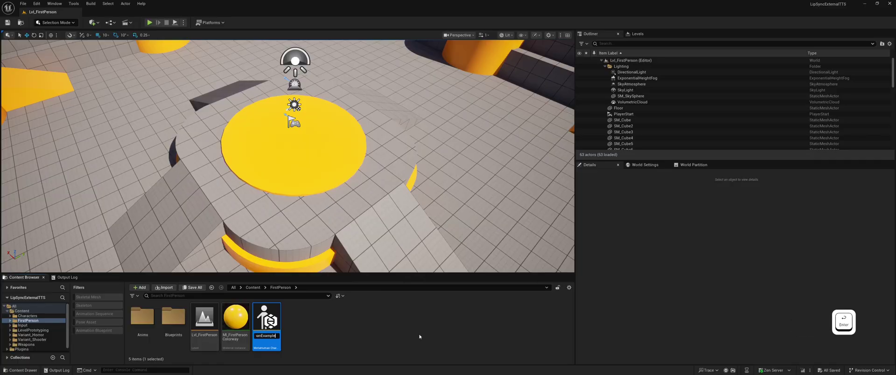
{"action": "left_click", "coordinate": [23, 4]}
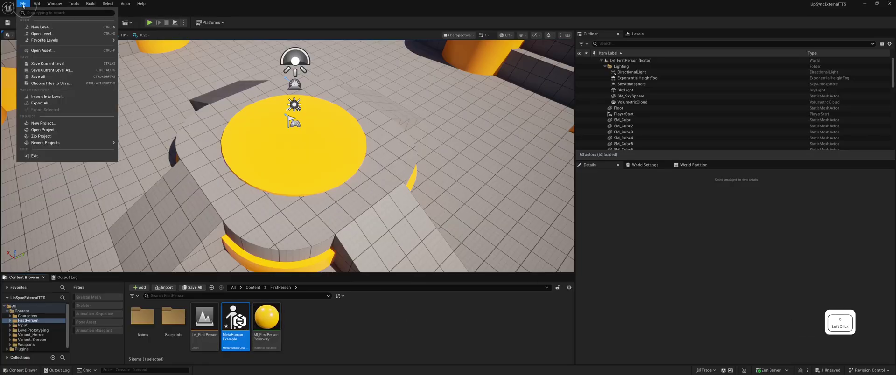
{"action": "left_click", "coordinate": [46, 77]}
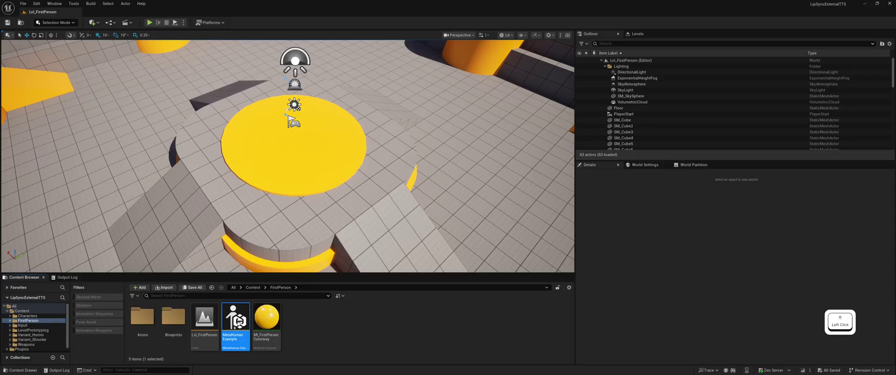
Step: Open the MetaHumanExample asset and dock its editor beside the Lvl_FirstPerson level
{"action": "double_click", "coordinate": [237, 321]}
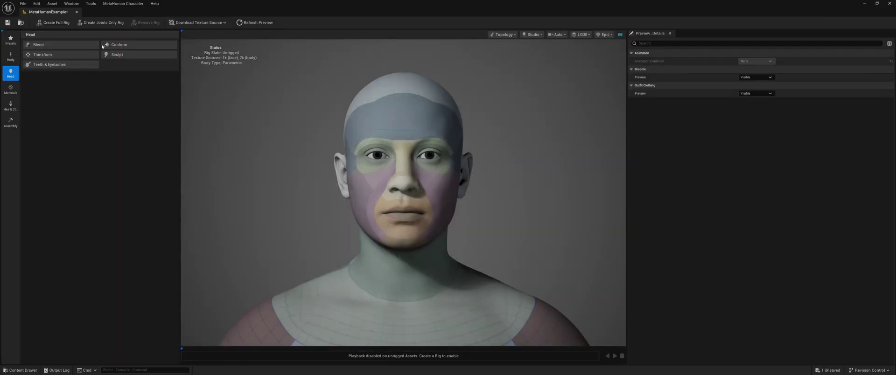
{"action": "left_click_drag", "start_coordinate": [52, 12], "coordinate": [132, 14]}
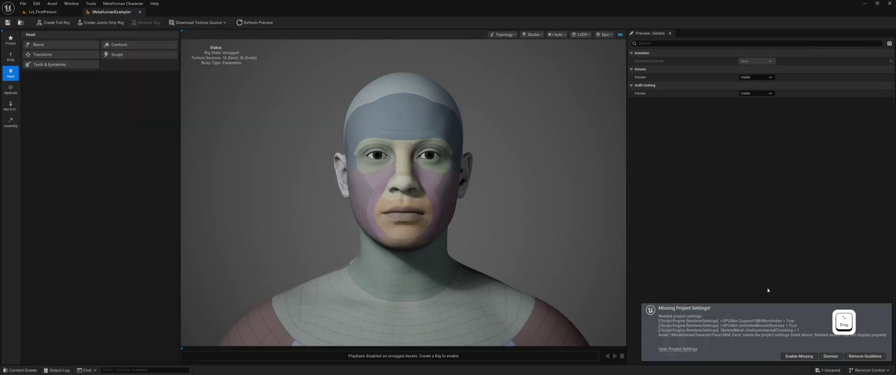
Step: Enable the missing project settings, save all and restart the editor, declining to reopen the previously open asset
{"action": "left_click", "coordinate": [799, 356]}
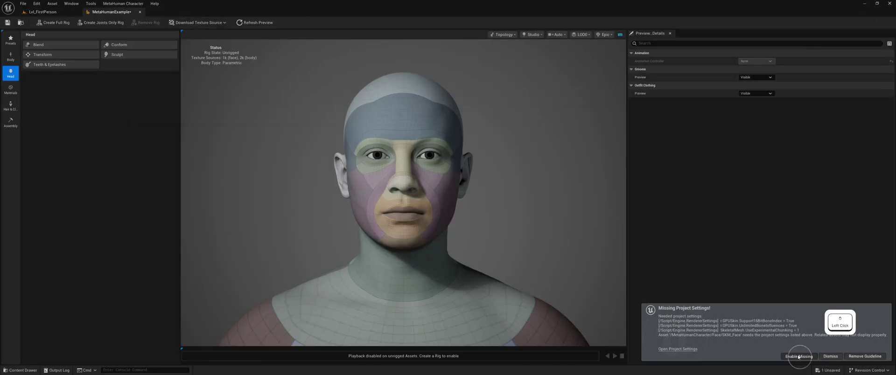
{"action": "left_click", "coordinate": [23, 3]}
{"action": "left_click", "coordinate": [38, 40]}
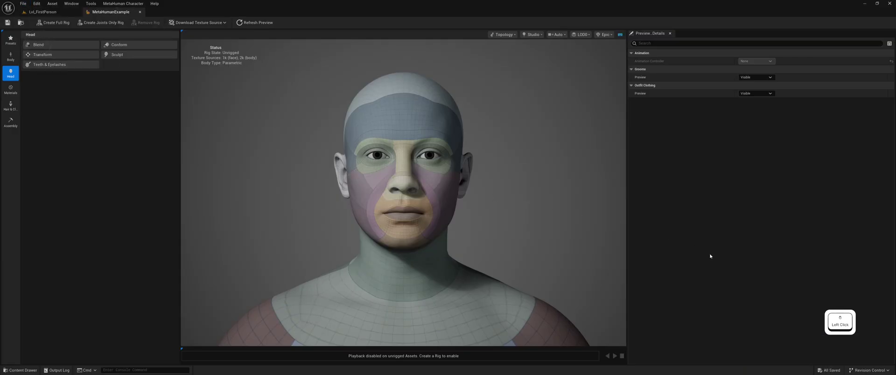
{"action": "left_click", "coordinate": [836, 356]}
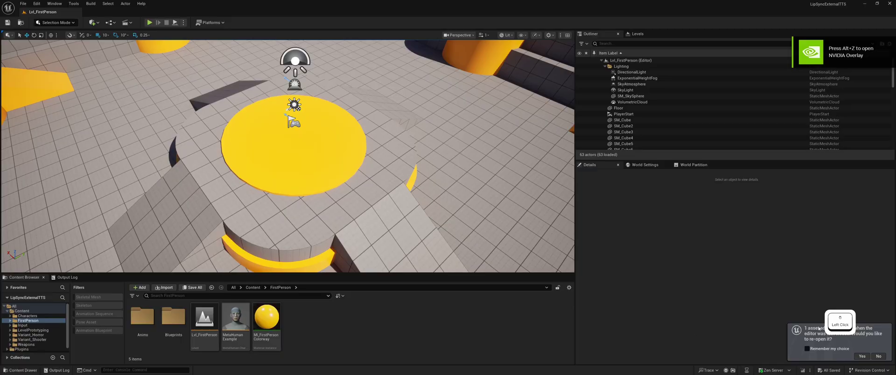
{"action": "left_click", "coordinate": [878, 356]}
Step: Reopen MetaHumanExample, apply the Orlando preset to the character and save all
{"action": "double_click", "coordinate": [242, 329]}
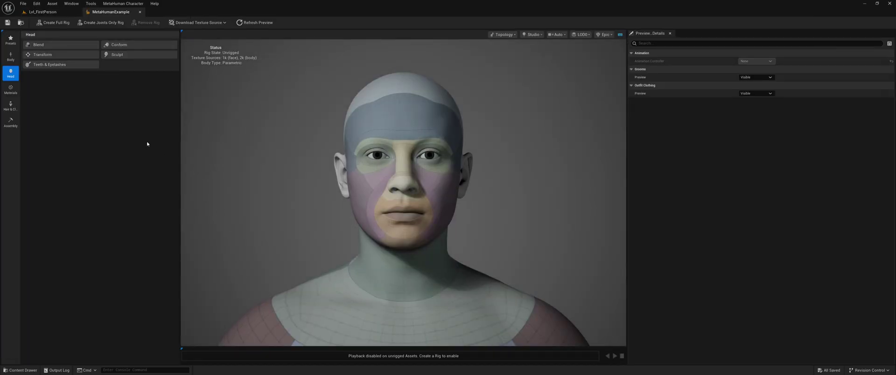
{"action": "left_click", "coordinate": [10, 39]}
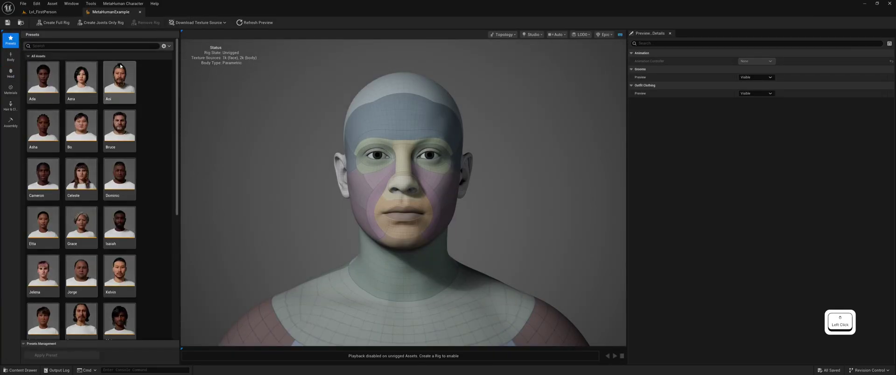
{"action": "scroll", "coordinate": [148, 122], "scroll_direction": "down", "scroll_amount": 5}
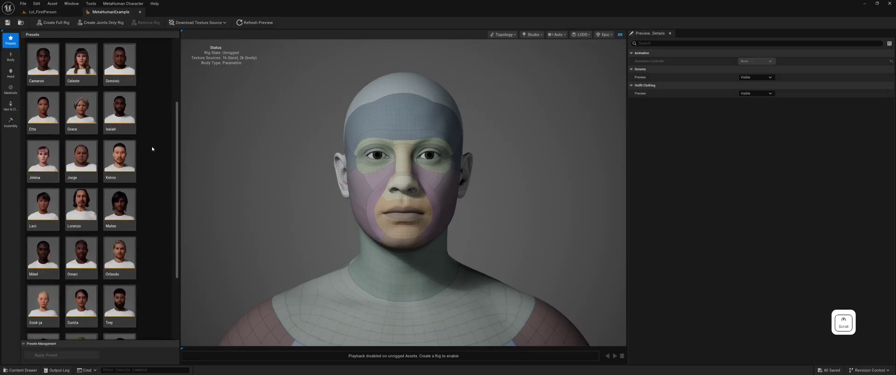
{"action": "scroll", "coordinate": [149, 200], "scroll_direction": "up", "scroll_amount": 3}
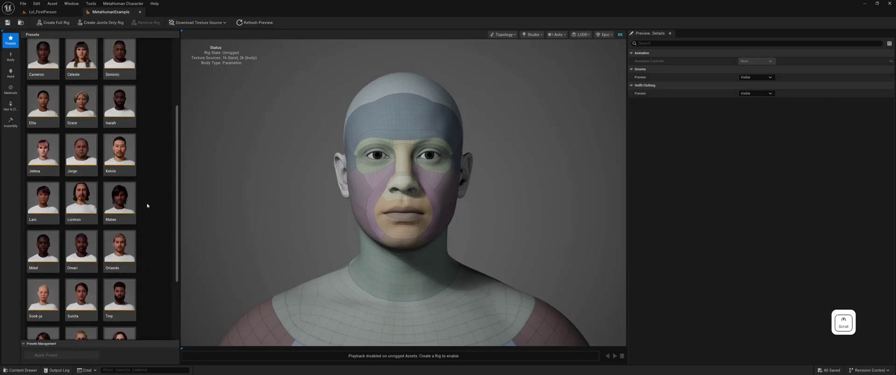
{"action": "left_click", "coordinate": [119, 256]}
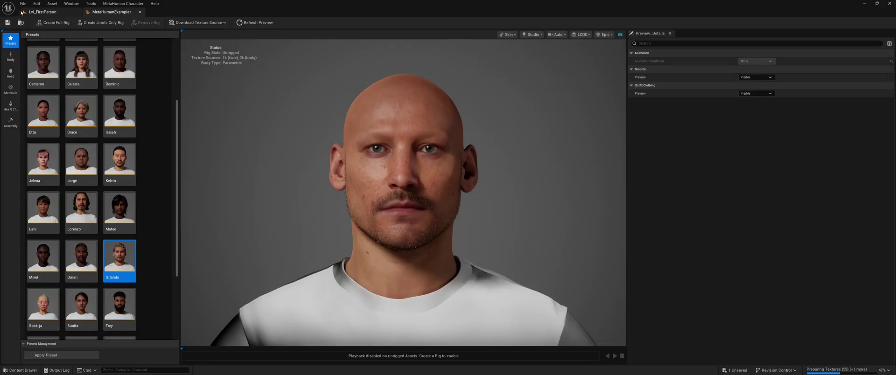
{"action": "left_click", "coordinate": [23, 3]}
{"action": "left_click", "coordinate": [42, 43]}
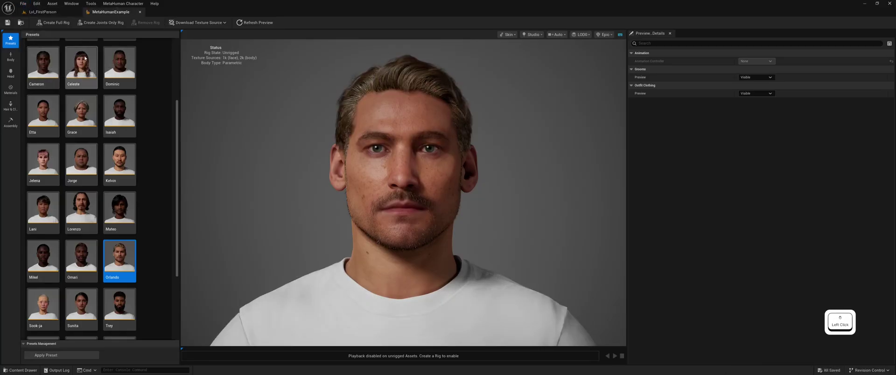
Step: Create the full rig for the MetaHumanExample character and save all
{"action": "left_click", "coordinate": [54, 23]}
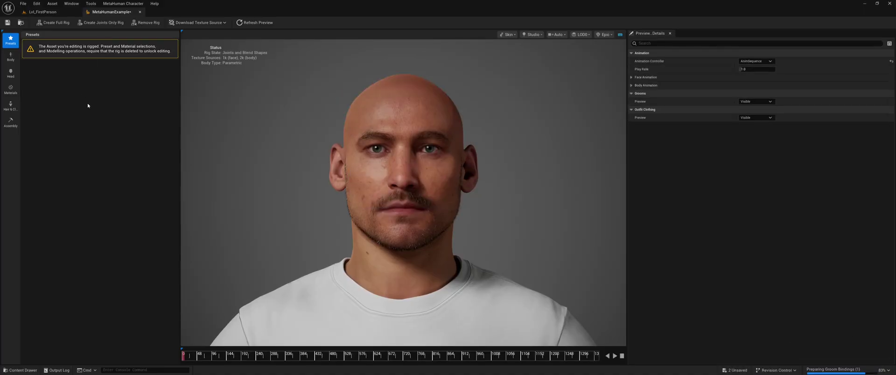
{"action": "left_click", "coordinate": [19, 4]}
{"action": "left_click", "coordinate": [32, 37]}
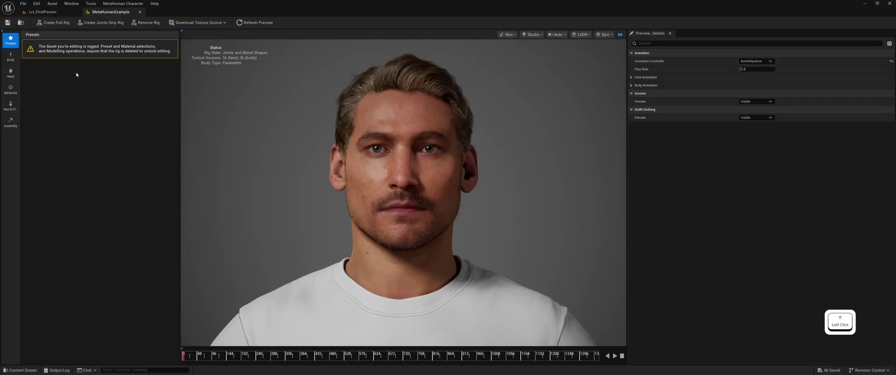
Step: Download the 8k resolution texture sources for the character and save all
{"action": "left_click", "coordinate": [197, 23]}
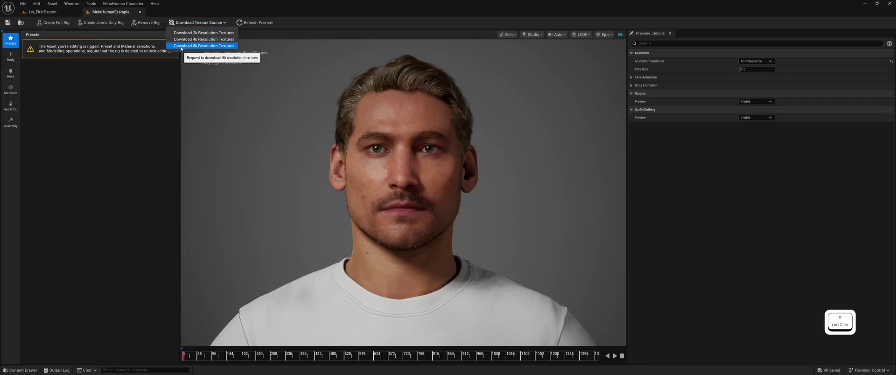
{"action": "left_click", "coordinate": [196, 46]}
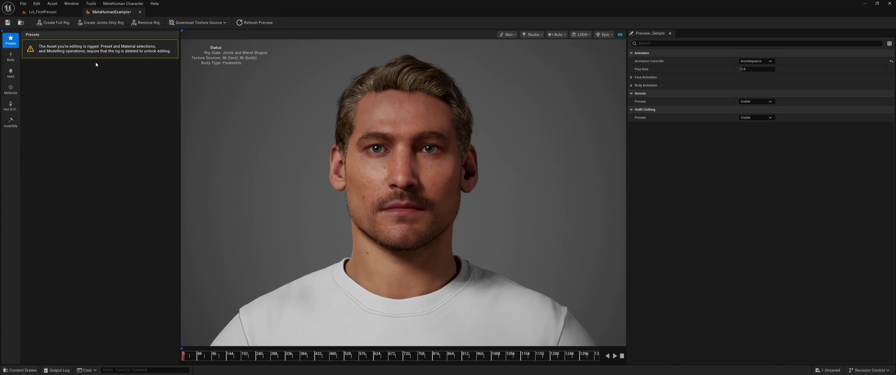
{"action": "left_click", "coordinate": [22, 3]}
{"action": "left_click", "coordinate": [36, 40]}
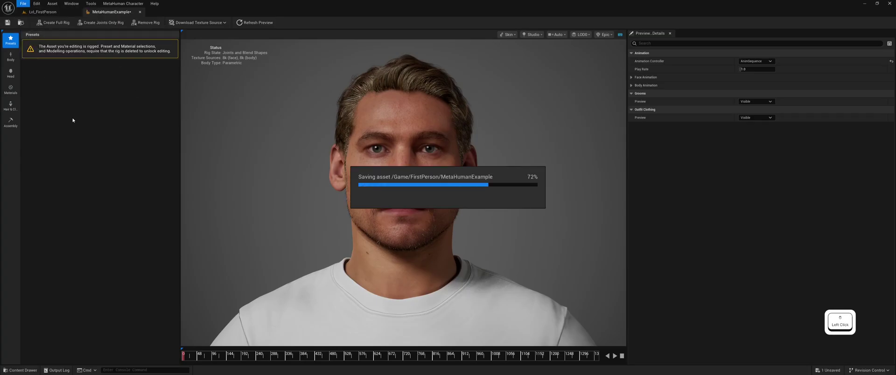
Step: Assemble the character as MetaHumanExample with the UE Cine (Complete) assembly, save all and return to the Lvl_FirstPerson level
{"action": "left_click", "coordinate": [10, 122]}
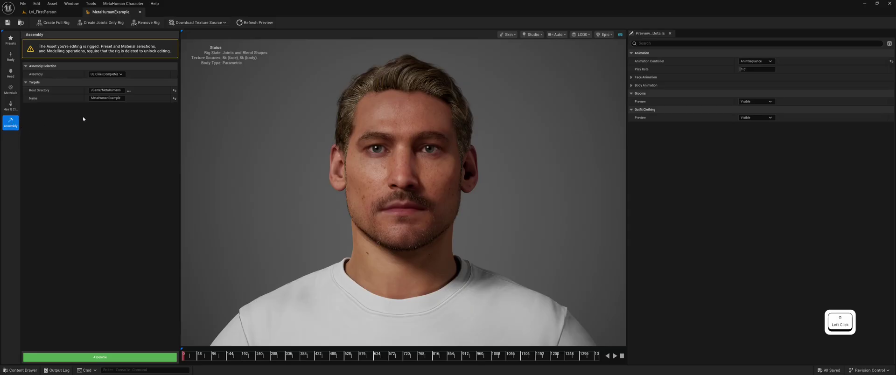
{"action": "left_click_drag", "start_coordinate": [94, 98], "coordinate": [123, 101]}
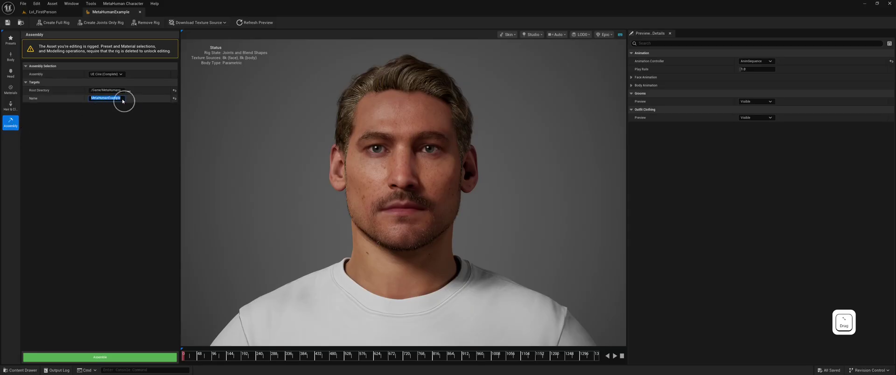
{"action": "left_click", "coordinate": [133, 98]}
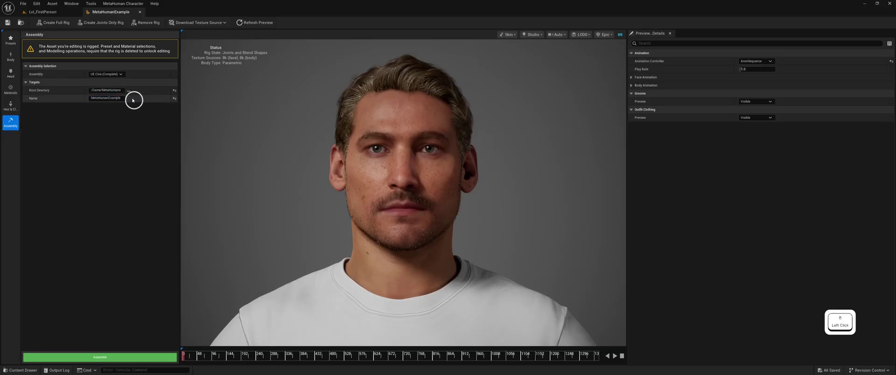
{"action": "left_click", "coordinate": [123, 357]}
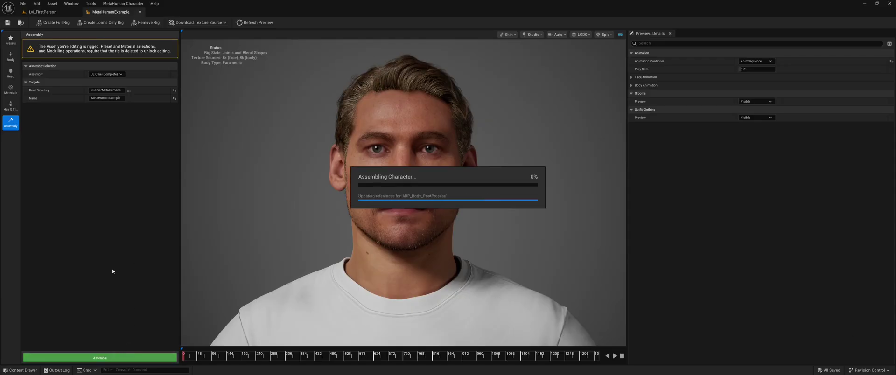
{"action": "left_click", "coordinate": [23, 3]}
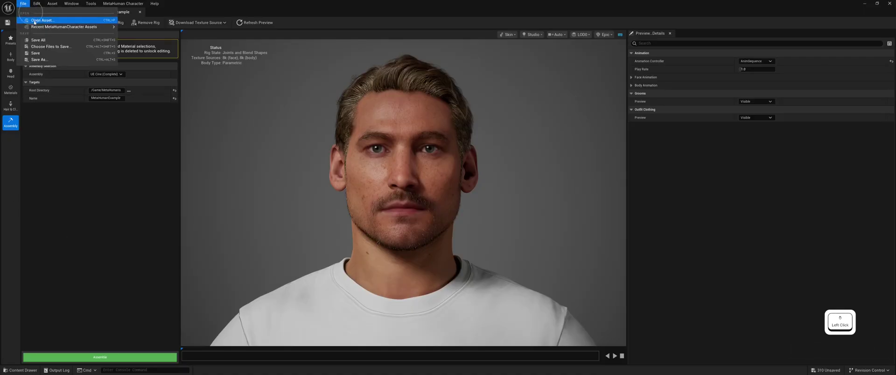
{"action": "left_click", "coordinate": [36, 42]}
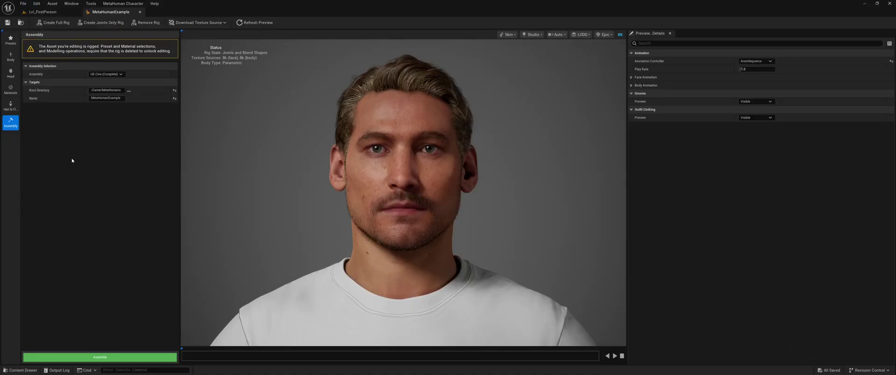
{"action": "left_click", "coordinate": [44, 12]}
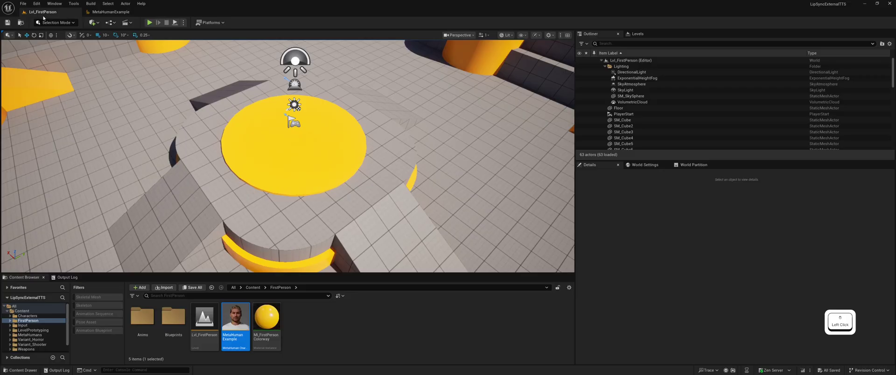
Step: Close the MetaHumanExample character editor and open the Content/MetaHumans/MetaHumanExample folder
{"action": "left_click", "coordinate": [139, 13]}
{"action": "left_click", "coordinate": [253, 287]}
{"action": "double_click", "coordinate": [266, 317]}
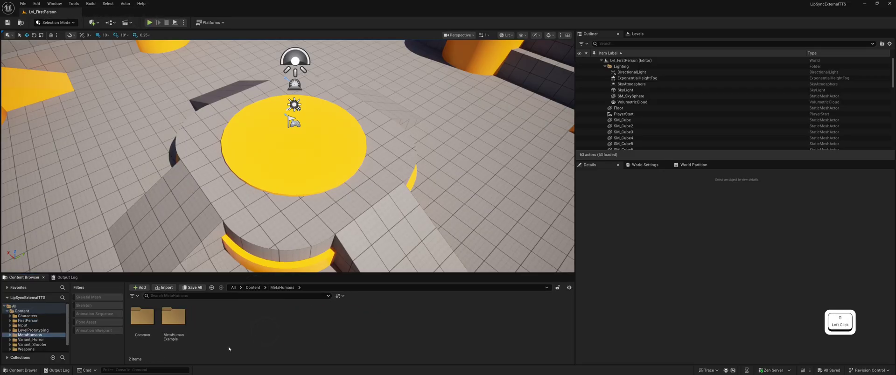
{"action": "left_click", "coordinate": [170, 331]}
{"action": "double_click", "coordinate": [169, 332]}
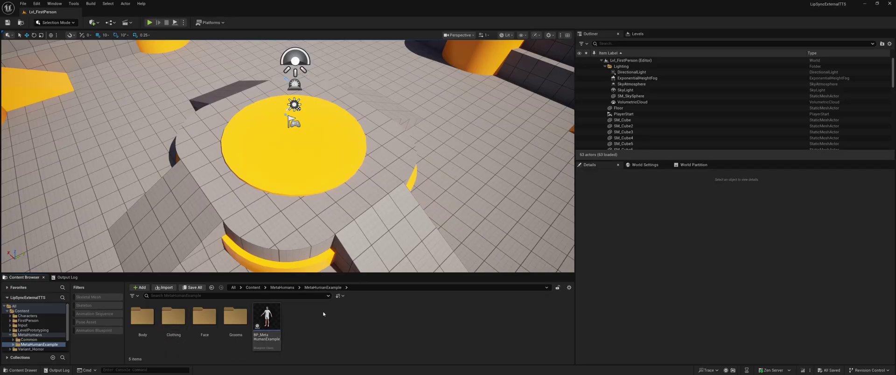
Step: Place BP_MetaHumanExample on the yellow platform in the level, rotated about 90° around the vertical axis, and save all
{"action": "left_click_drag", "start_coordinate": [267, 317], "coordinate": [274, 104]}
{"action": "key", "text": "f"}
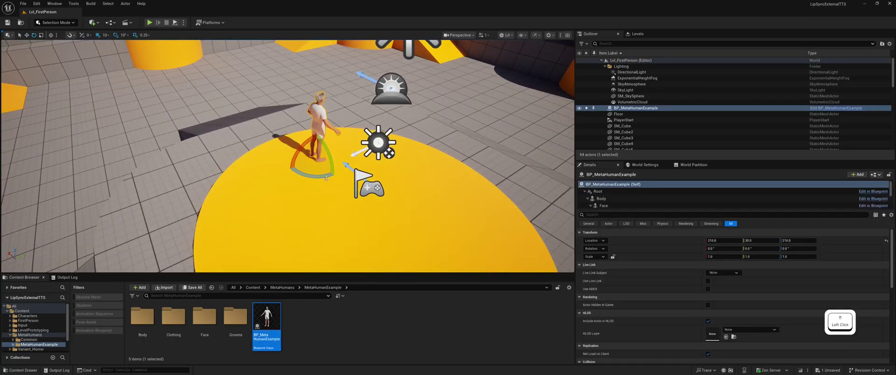
{"action": "left_click_drag", "start_coordinate": [327, 175], "coordinate": [306, 169]}
{"action": "key", "text": "w"}
{"action": "key", "text": "d"}
{"action": "right_click_drag", "start_coordinate": [346, 173], "coordinate": [346, 173]}
{"action": "left_click", "coordinate": [23, 3]}
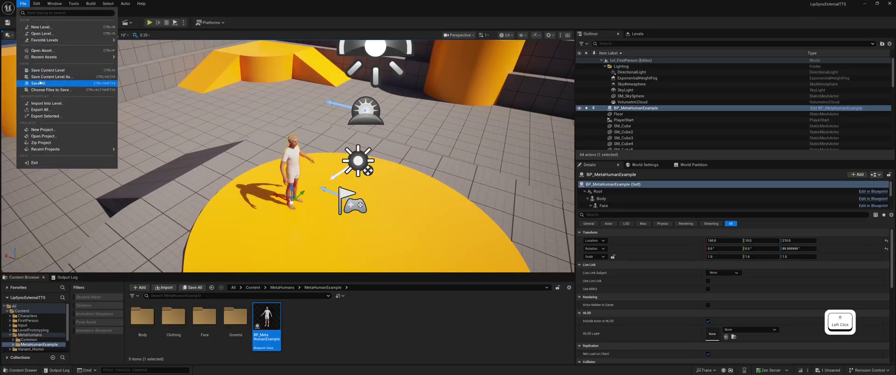
{"action": "left_click", "coordinate": [41, 84]}
{"action": "left_click", "coordinate": [316, 215]}
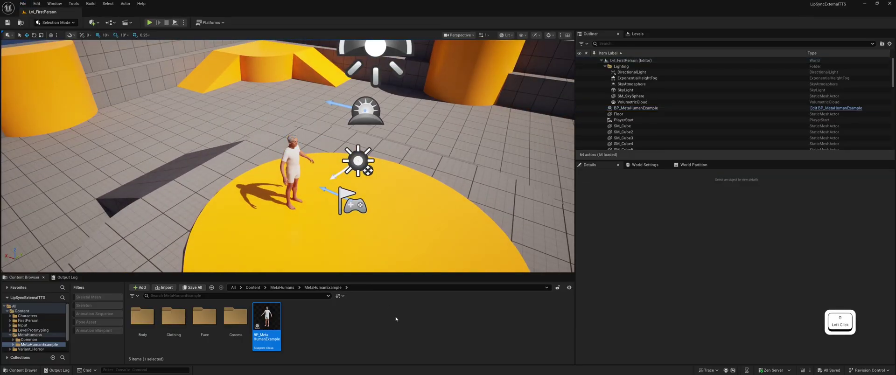
{"action": "left_click", "coordinate": [341, 323]}
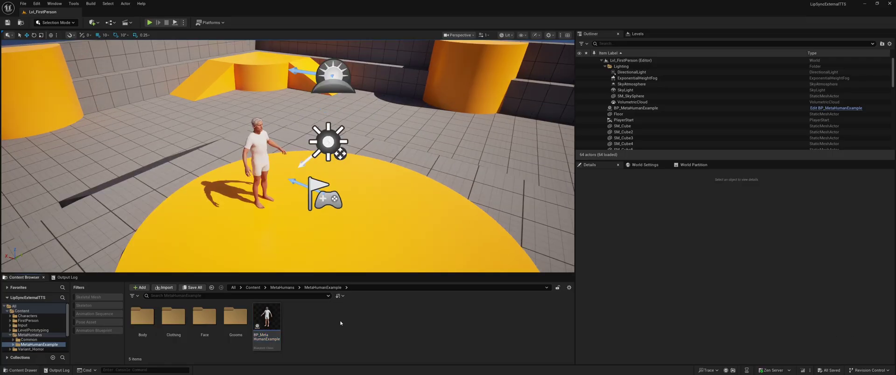
Step: Set the Anim Class of BP_MetaHumanExample's Face component to LipSync_Face_AnimBP and save all
{"action": "left_click", "coordinate": [635, 108]}
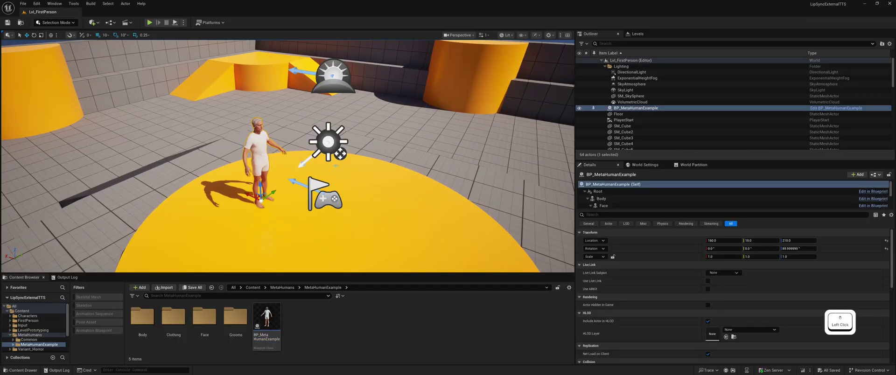
{"action": "left_click", "coordinate": [640, 206]}
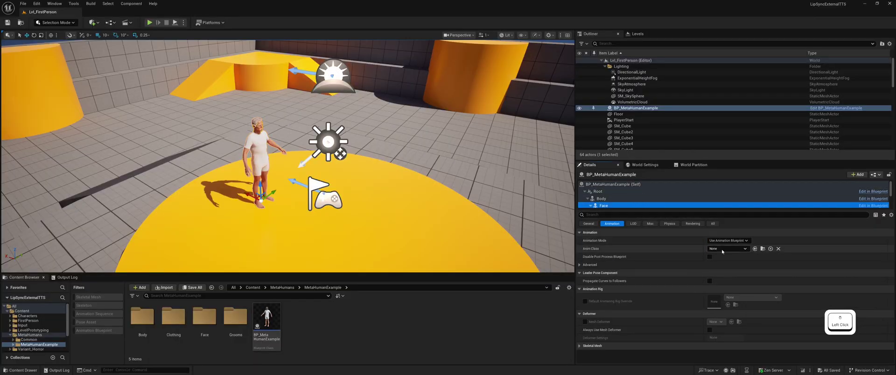
{"action": "left_click", "coordinate": [725, 249]}
{"action": "type", "text": "lipsy"}
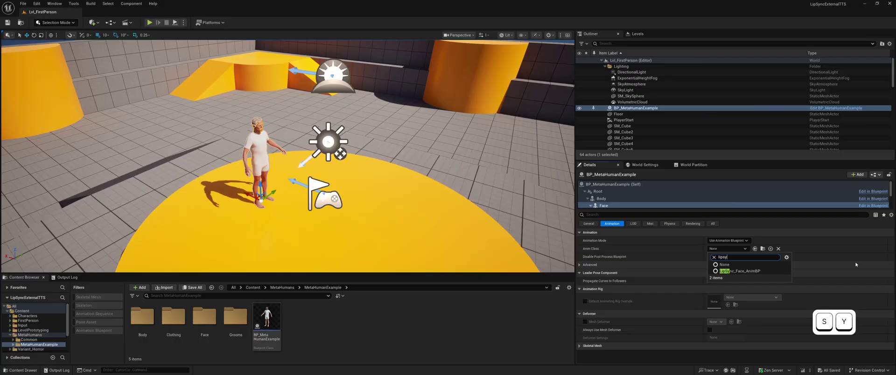
{"action": "left_click", "coordinate": [769, 271]}
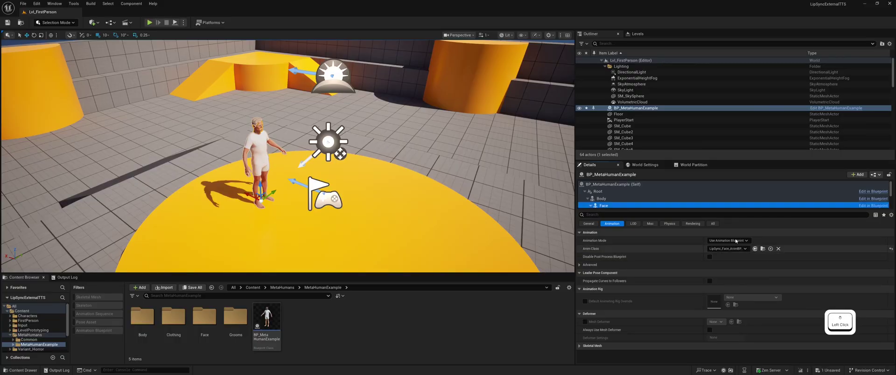
{"action": "left_click", "coordinate": [23, 3]}
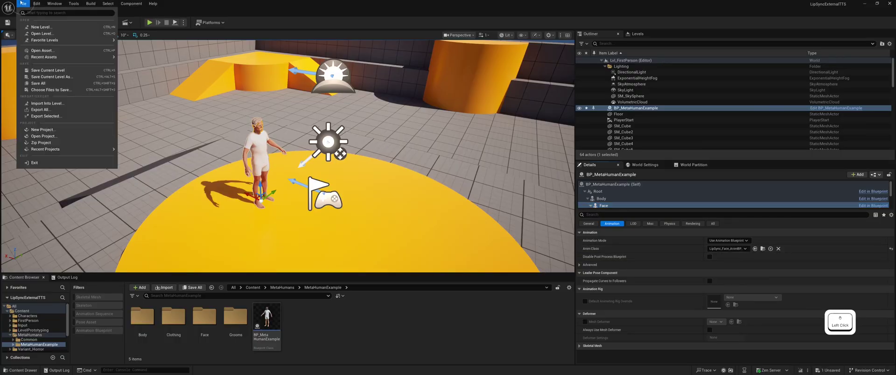
{"action": "left_click", "coordinate": [39, 83]}
Step: Locate the assigned LipSync_Face_AnimBP asset, open it and dock its editor beside the Lvl_FirstPerson level
{"action": "left_click", "coordinate": [764, 249]}
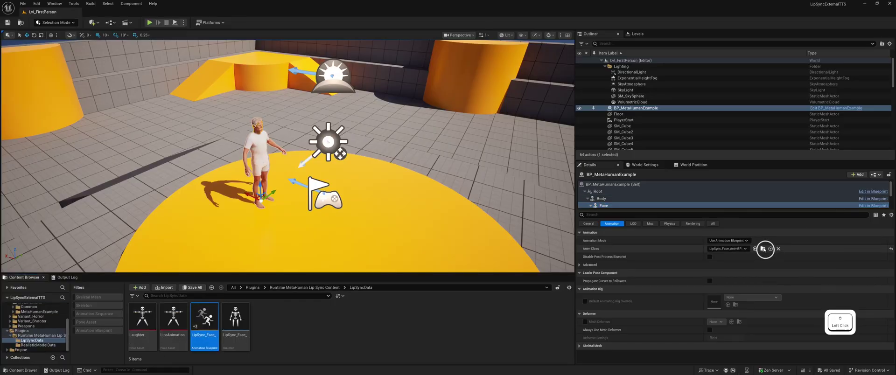
{"action": "double_click", "coordinate": [203, 321]}
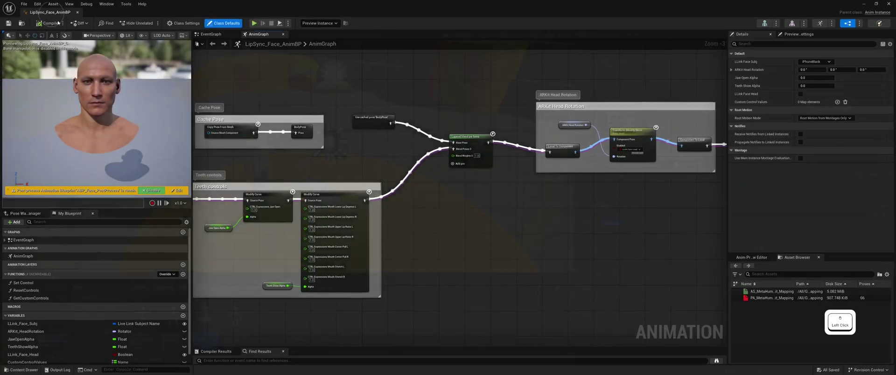
{"action": "left_click_drag", "start_coordinate": [49, 12], "coordinate": [117, 11]}
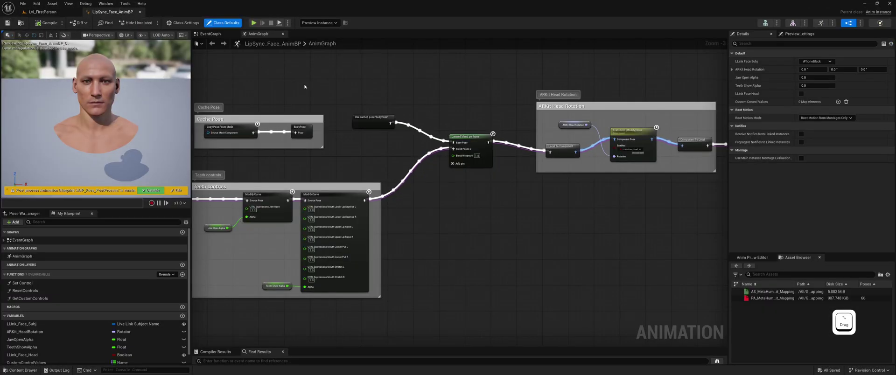
{"action": "right_click_drag", "start_coordinate": [308, 89], "coordinate": [335, 136]}
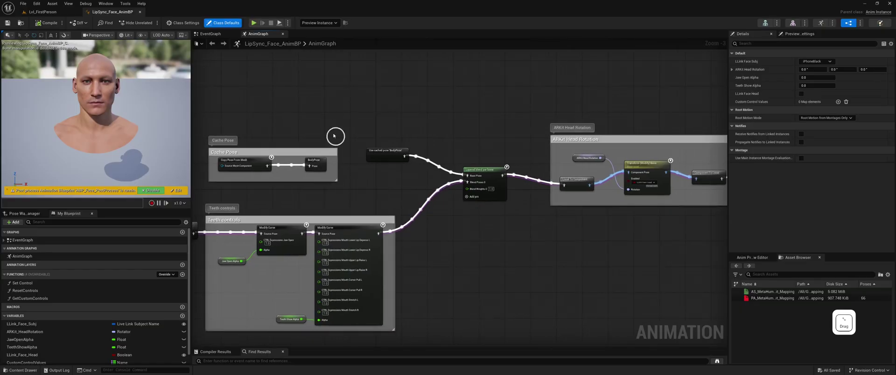
Step: Delete the Event Blueprint Begin Play node from the EventGraph of LipSync_Face_AnimBP and compile the blueprint
{"action": "left_click", "coordinate": [210, 33]}
{"action": "right_click_drag", "start_coordinate": [300, 88], "coordinate": [383, 170]}
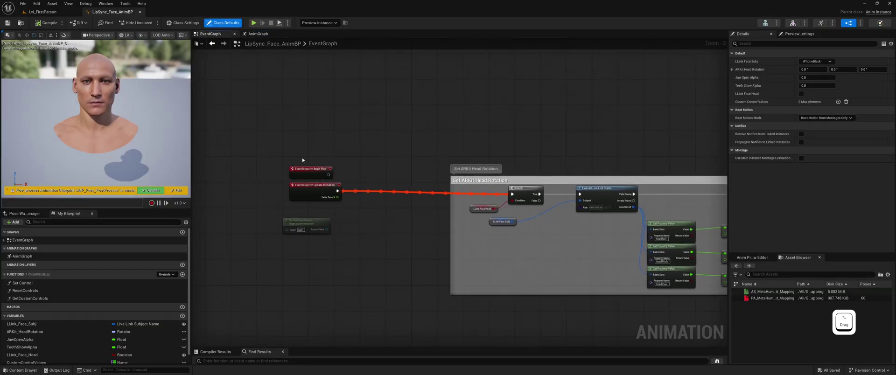
{"action": "left_click", "coordinate": [321, 170]}
{"action": "key", "text": "Delete"}
{"action": "right_click_drag", "start_coordinate": [330, 137], "coordinate": [345, 169]}
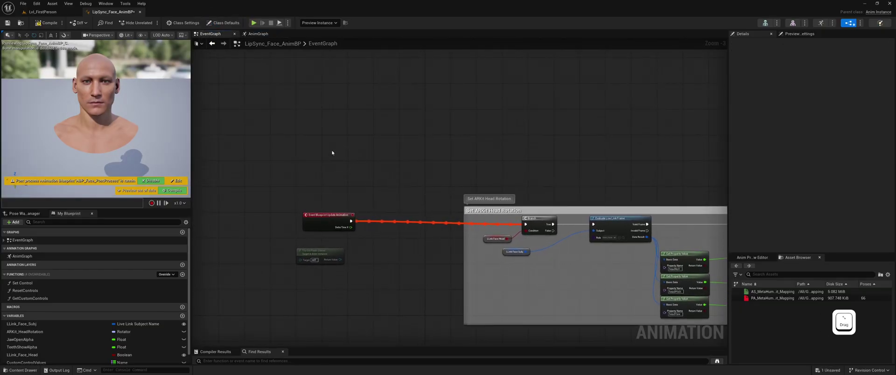
{"action": "left_click", "coordinate": [50, 24]}
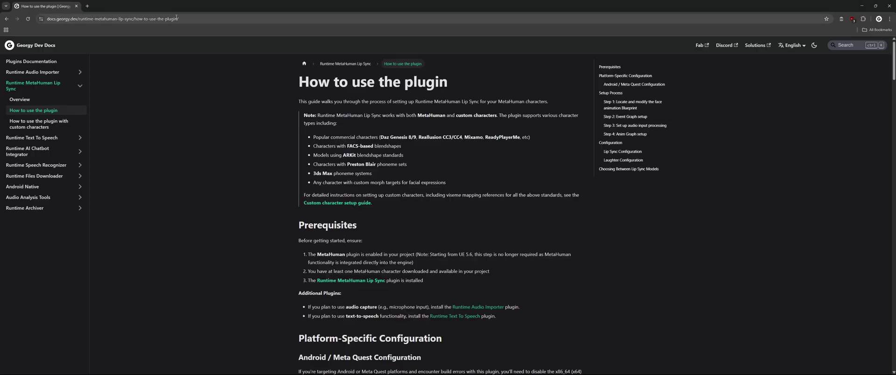
Step: Switch to the browser and show the Text-to-Speech (External APIs) setup in Step 3 of the plugin's How to use the plugin page
{"action": "left_click", "coordinate": [176, 19]}
{"action": "left_click", "coordinate": [63, 114]}
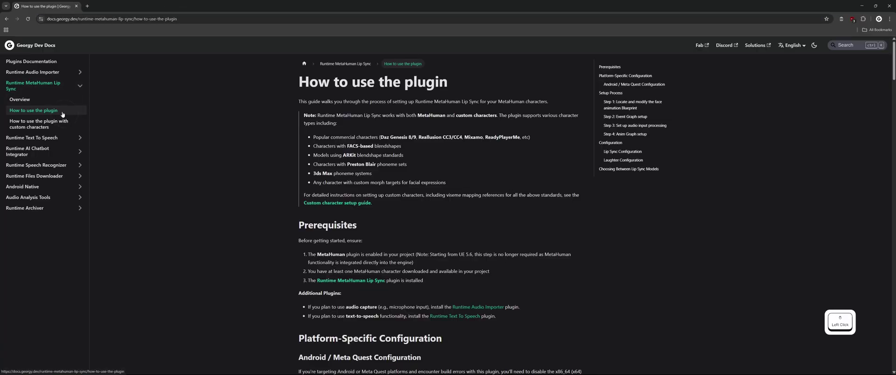
{"action": "scroll", "coordinate": [253, 123], "scroll_direction": "down", "scroll_amount": 15}
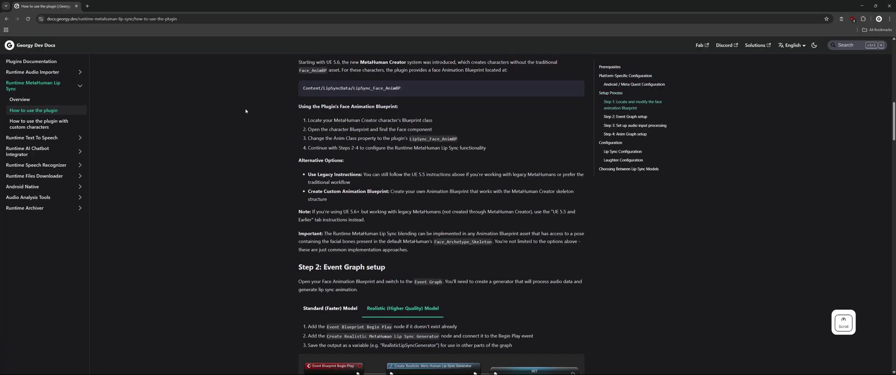
{"action": "scroll", "coordinate": [244, 108], "scroll_direction": "down", "scroll_amount": 5}
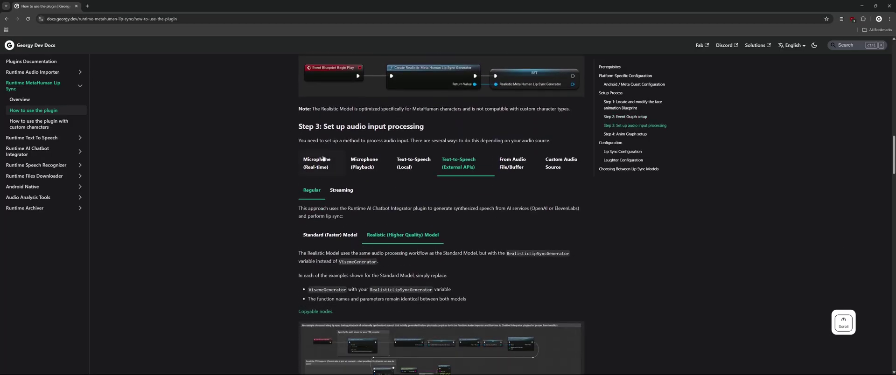
{"action": "left_click", "coordinate": [315, 172]}
{"action": "left_click", "coordinate": [467, 164]}
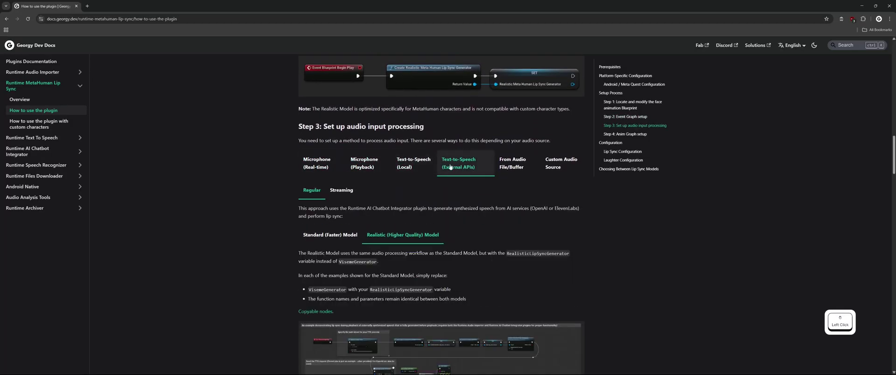
Step: Examine the enlarged example graph for the Regular approach with the Realistic (Higher Quality) Model
{"action": "scroll", "coordinate": [463, 171], "scroll_direction": "down", "scroll_amount": 1}
{"action": "left_click", "coordinate": [342, 130]}
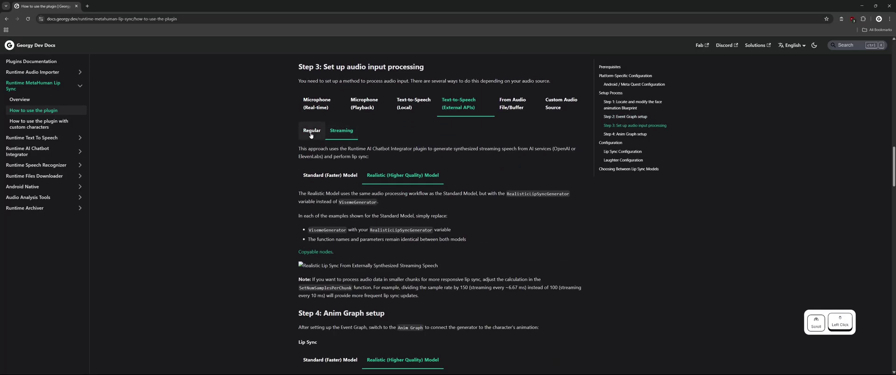
{"action": "left_click", "coordinate": [317, 134]}
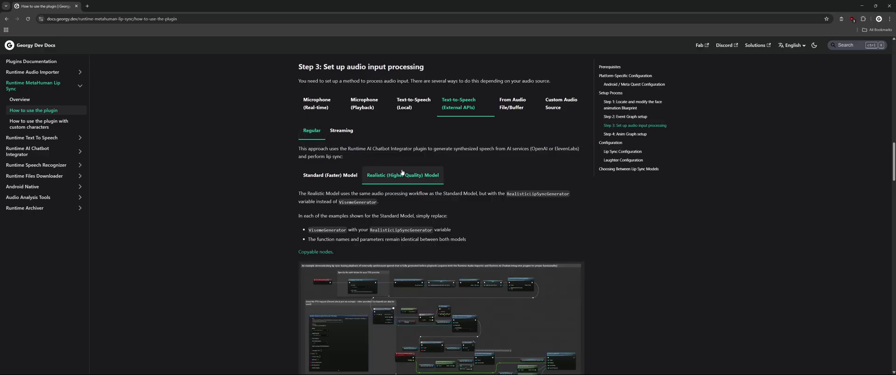
{"action": "scroll", "coordinate": [387, 175], "scroll_direction": "down", "scroll_amount": 2}
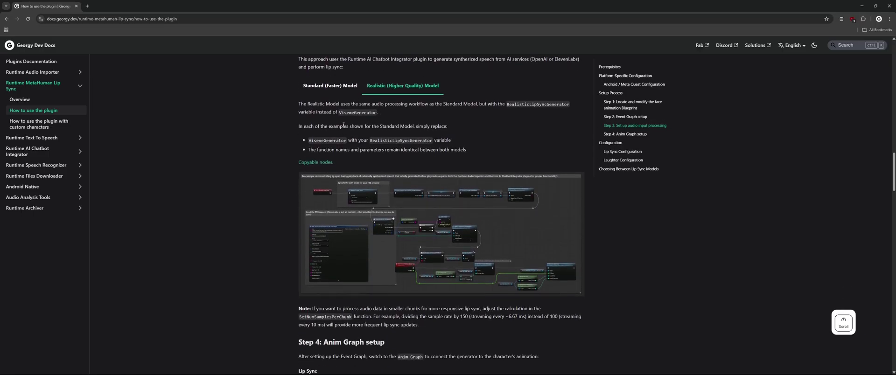
{"action": "left_click", "coordinate": [370, 212]}
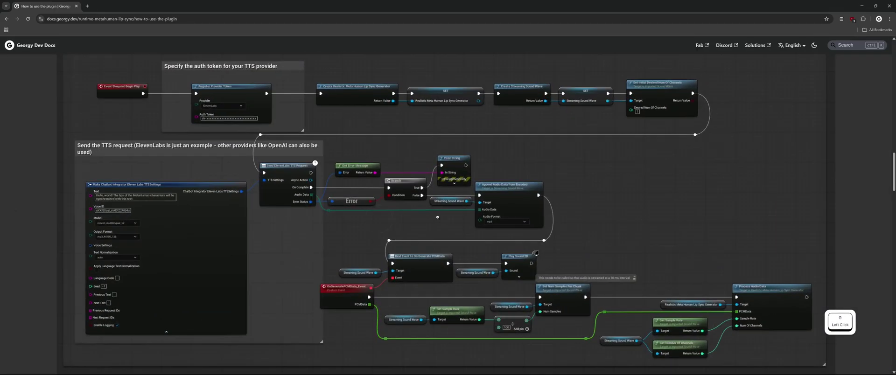
{"action": "left_click", "coordinate": [434, 216]}
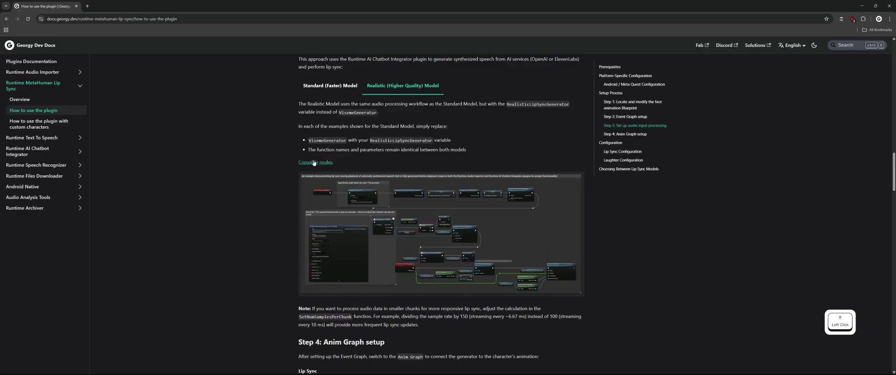
Step: Open the example's copyable nodes and copy the whole Realistic Lip Sync from externally synthesized speech blueprint
{"action": "left_click", "coordinate": [314, 162]}
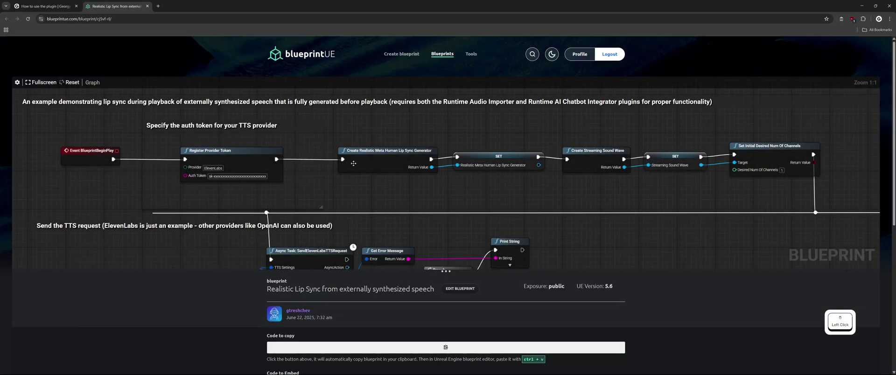
{"action": "scroll", "coordinate": [352, 179], "scroll_direction": "down", "scroll_amount": 10, "text": "ctrl"}
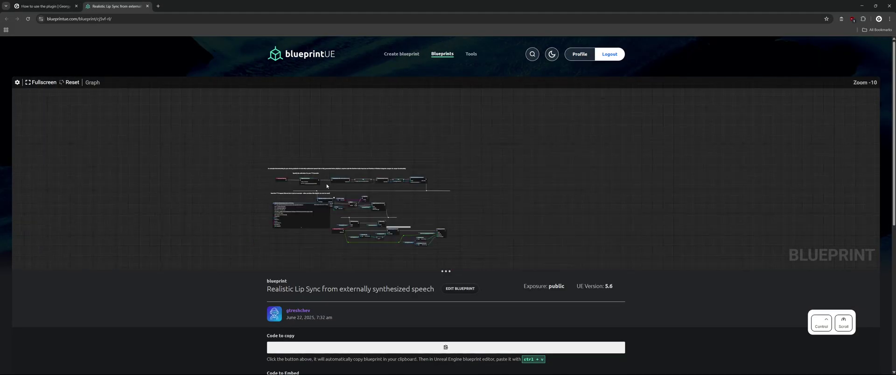
{"action": "left_click_drag", "start_coordinate": [488, 247], "coordinate": [248, 125]}
{"action": "key", "text": "ctrl+c"}
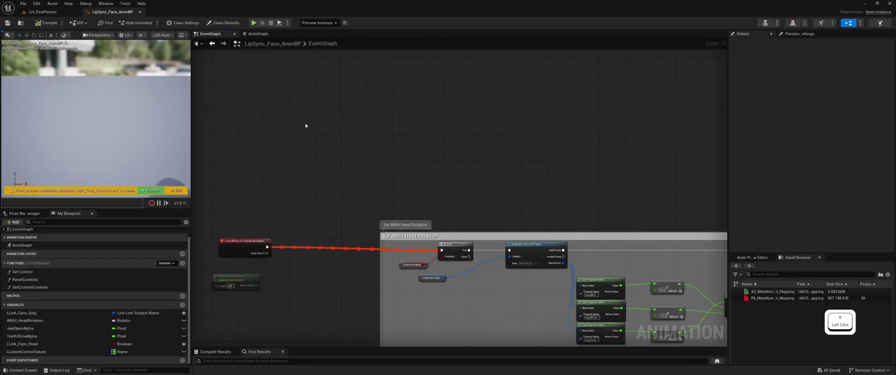
Step: Return to LipSync_Face_AnimBP and paste the copied lip sync nodes into empty space above the existing EventGraph nodes
{"action": "right_click_drag", "start_coordinate": [306, 125], "coordinate": [352, 171]}
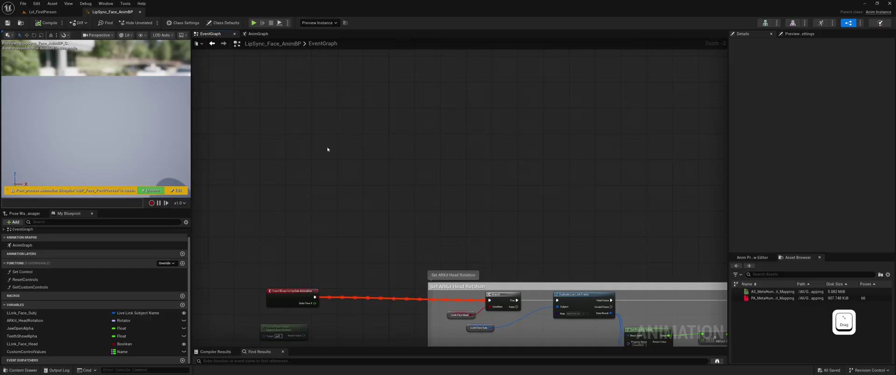
{"action": "right_click_drag", "start_coordinate": [328, 148], "coordinate": [337, 151]}
{"action": "key", "text": "ctrl+v"}
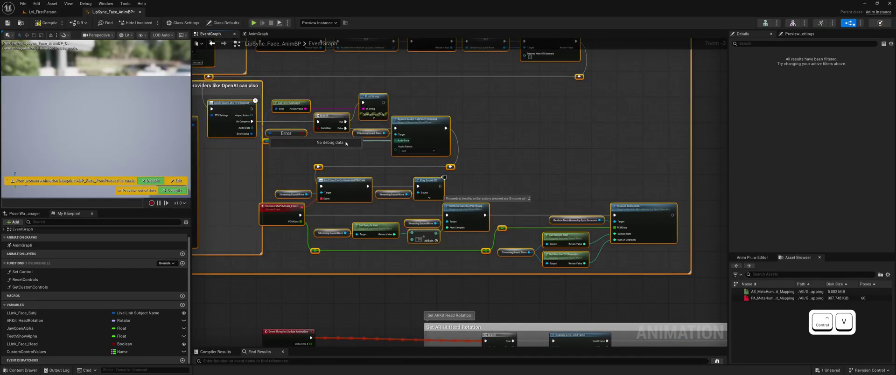
{"action": "scroll", "coordinate": [472, 156], "scroll_direction": "down", "scroll_amount": 1}
{"action": "right_click_drag", "start_coordinate": [471, 156], "coordinate": [587, 219]}
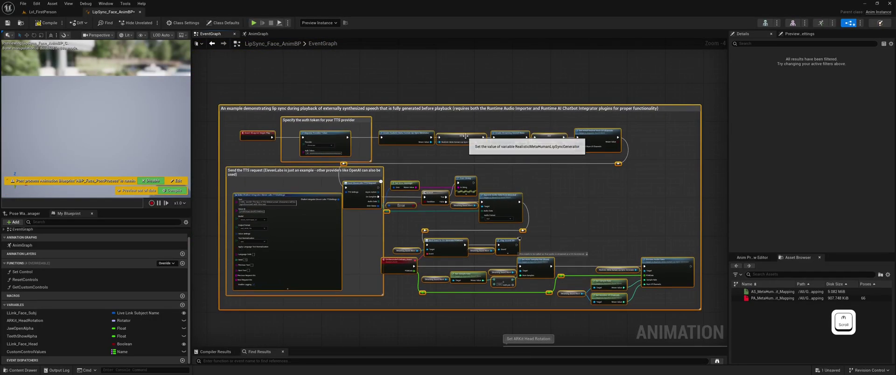
Step: Create the missing RealisticMetaHumanLipSyncGenerator and StreamingSoundWave variables from the pasted Set nodes, and compile and save the blueprint
{"action": "right_click_drag", "start_coordinate": [464, 106], "coordinate": [528, 117]}
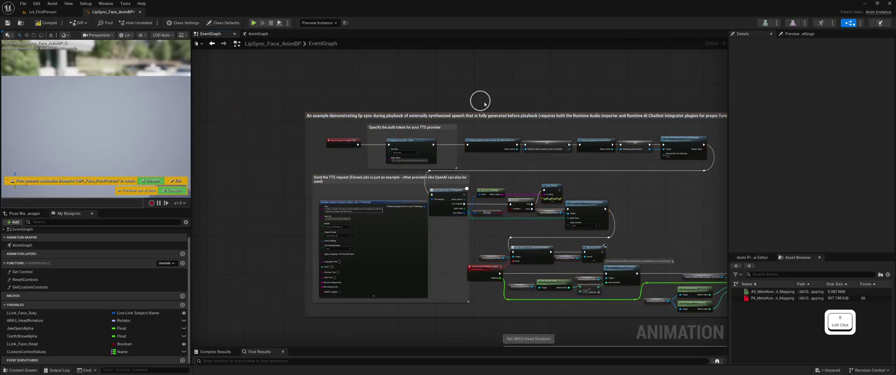
{"action": "right_click_drag", "start_coordinate": [480, 100], "coordinate": [411, 103]}
{"action": "right_click", "coordinate": [471, 145]}
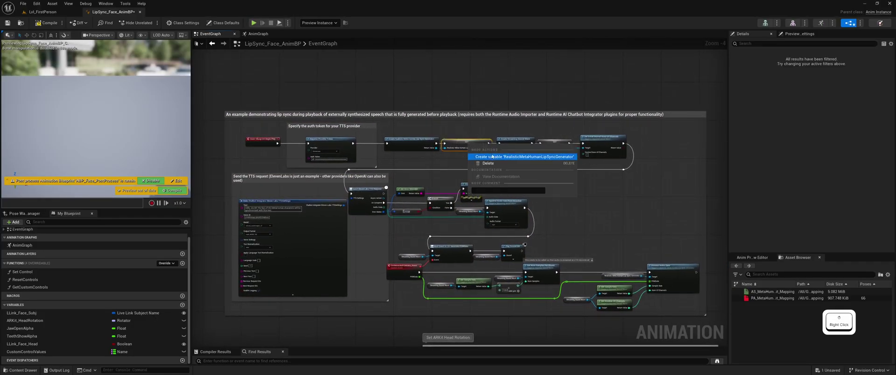
{"action": "left_click", "coordinate": [537, 152]}
{"action": "left_click", "coordinate": [555, 146]}
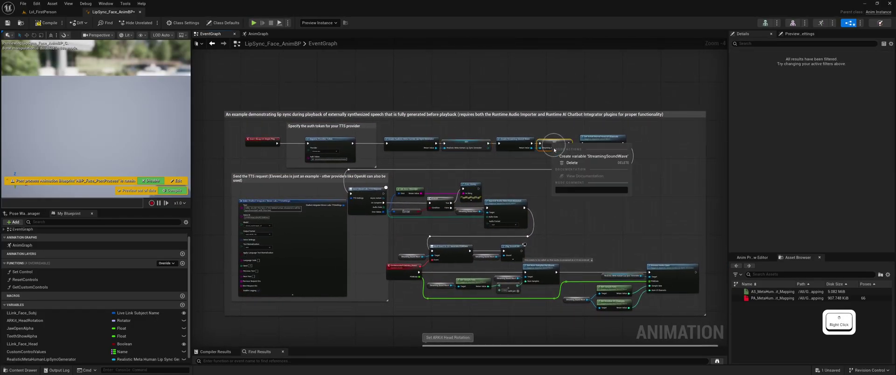
{"action": "right_click_drag", "start_coordinate": [564, 160], "coordinate": [534, 205]}
{"action": "left_click", "coordinate": [46, 22]}
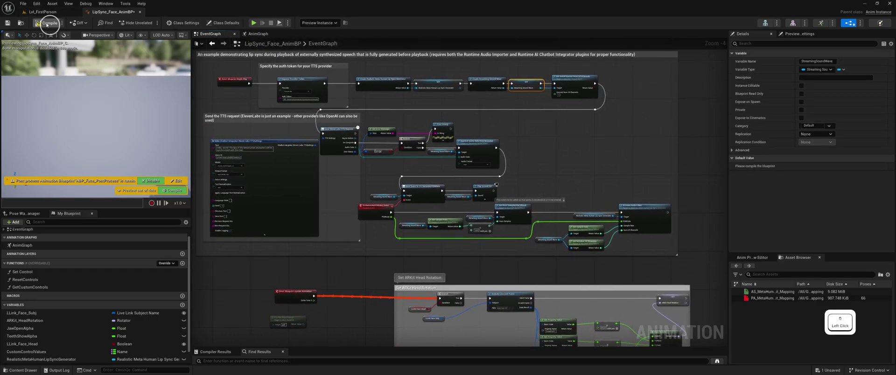
{"action": "left_click", "coordinate": [8, 23]}
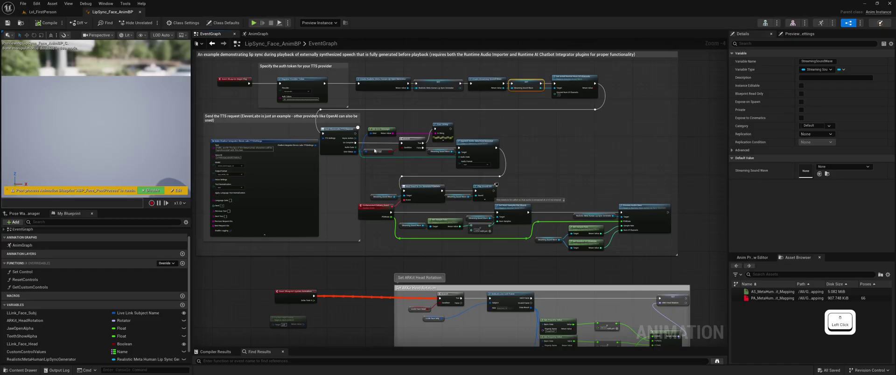
Step: In the AnimGraph, insert a Blend Realistic MetaHuman Lip Sync node between the Component To Local node and Output Pose, making room for it
{"action": "left_click", "coordinate": [257, 34]}
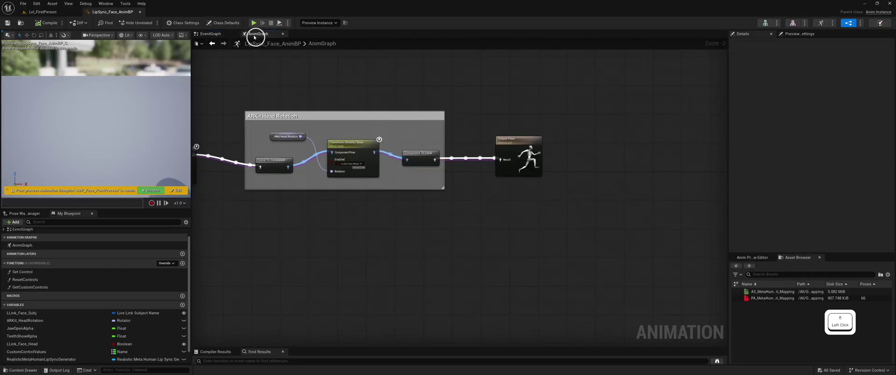
{"action": "left_click_drag", "start_coordinate": [512, 160], "coordinate": [612, 160]}
{"action": "left_click_drag", "start_coordinate": [435, 160], "coordinate": [496, 184]}
{"action": "type", "text": "realis"}
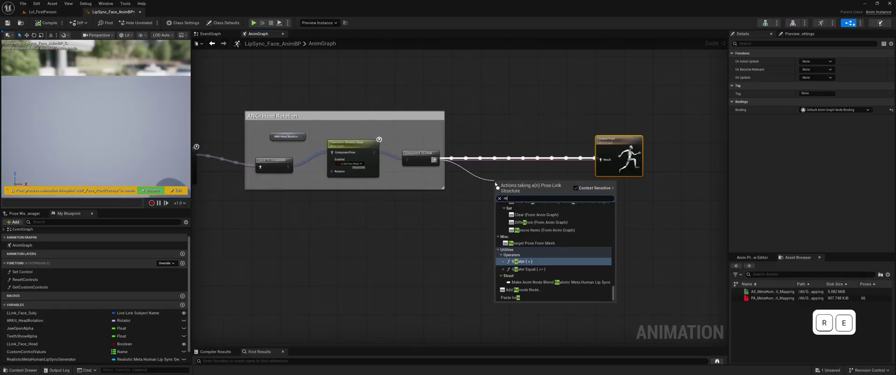
{"action": "left_click", "coordinate": [536, 217]}
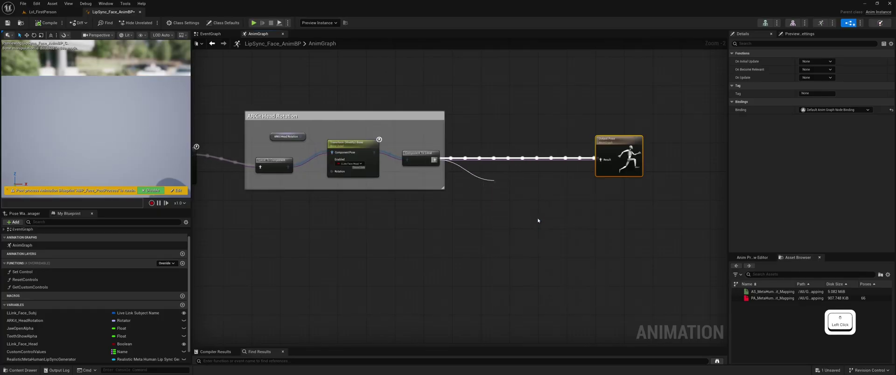
{"action": "left_click_drag", "start_coordinate": [522, 189], "coordinate": [524, 164]}
Step: Connect the RealisticMetaHumanLipSyncGenerator variable to the blend node's Lip Sync Generator input, and compile and save the blueprint
{"action": "scroll", "coordinate": [28, 326], "scroll_direction": "down", "scroll_amount": 1}
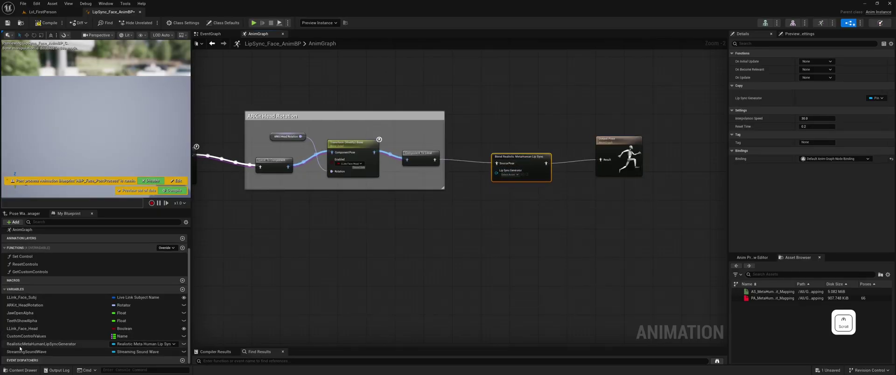
{"action": "left_click", "coordinate": [25, 345]}
{"action": "left_click_drag", "start_coordinate": [26, 346], "coordinate": [425, 180]}
{"action": "left_click", "coordinate": [454, 186]}
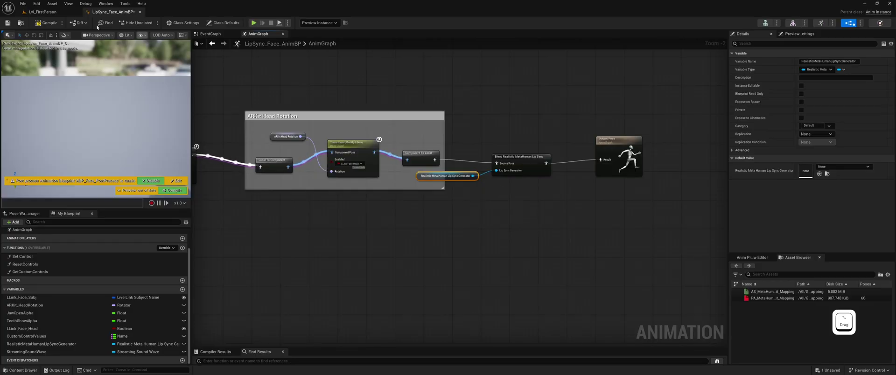
{"action": "left_click", "coordinate": [46, 22]}
{"action": "left_click", "coordinate": [8, 22]}
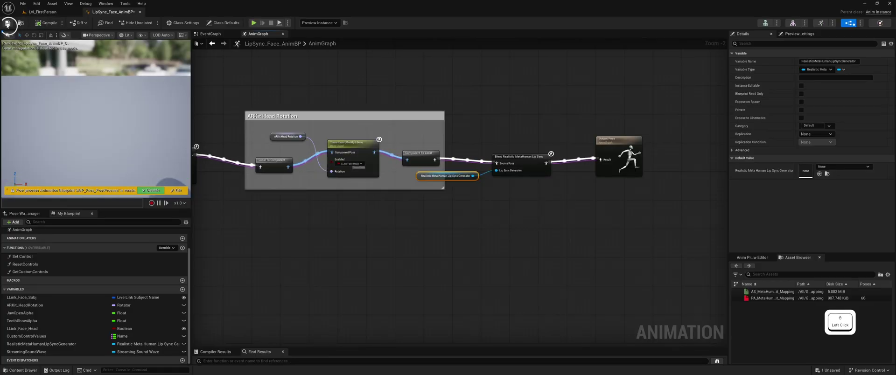
Step: Return to the EventGraph, and switch to ElevenLabs in the browser to open the account's API Keys settings
{"action": "left_click", "coordinate": [210, 34]}
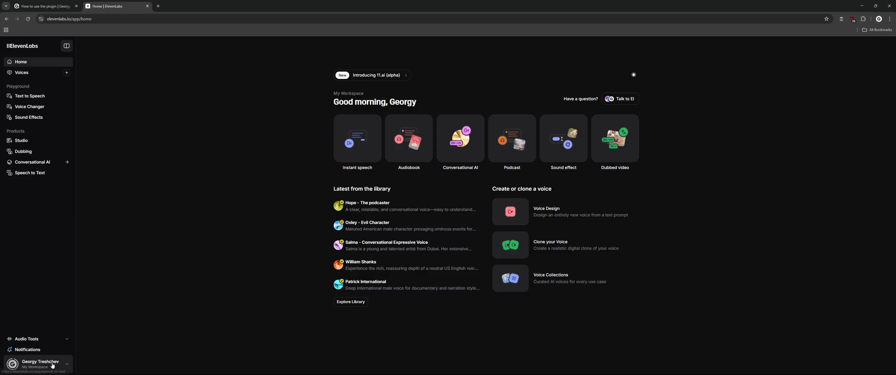
{"action": "left_click", "coordinate": [38, 364]}
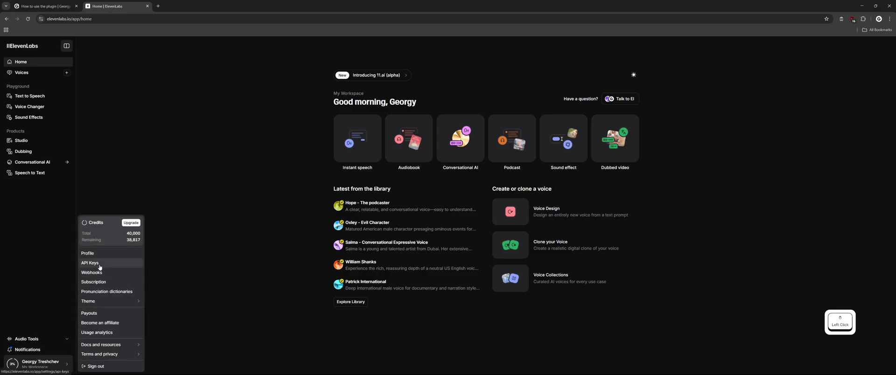
{"action": "left_click", "coordinate": [99, 264]}
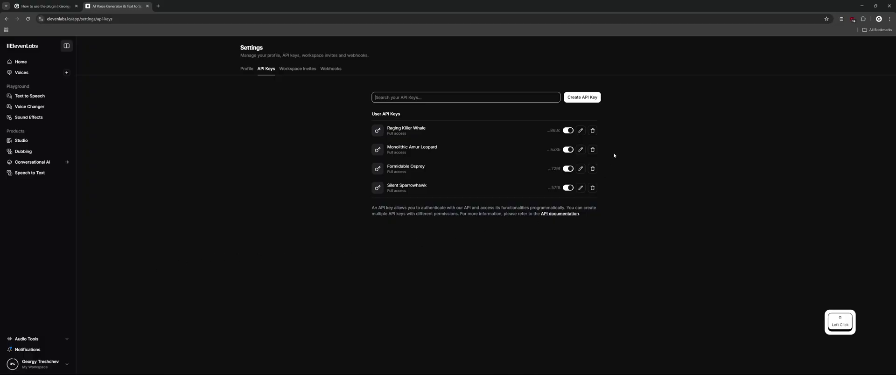
Step: Create a new API key with the suggested name and Restrict Key turned off, and copy the key
{"action": "left_click", "coordinate": [585, 97]}
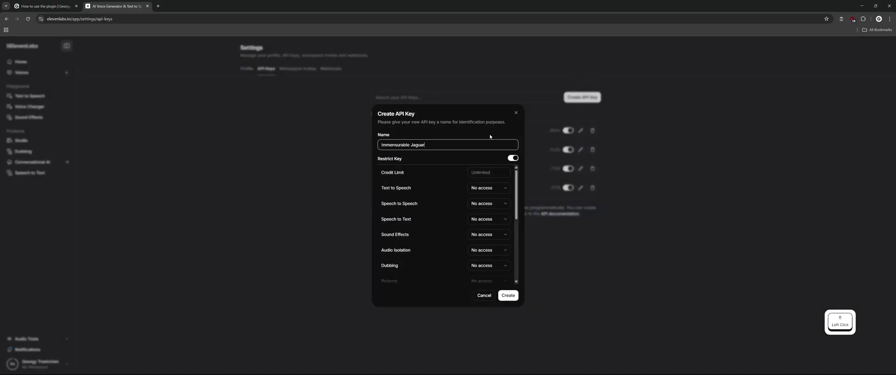
{"action": "left_click", "coordinate": [512, 159]}
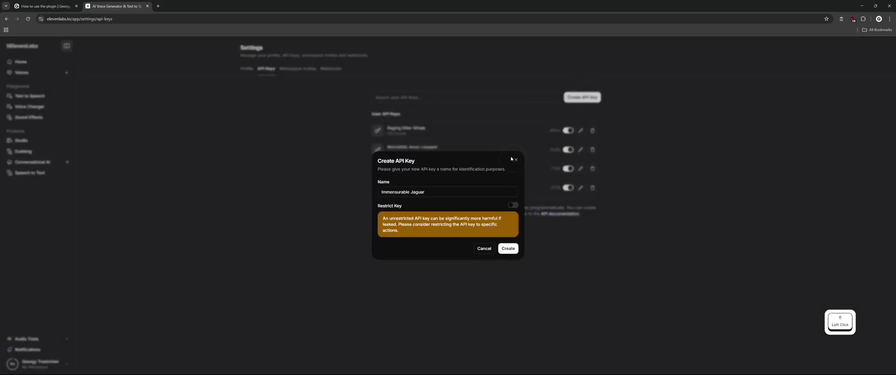
{"action": "left_click", "coordinate": [508, 249]}
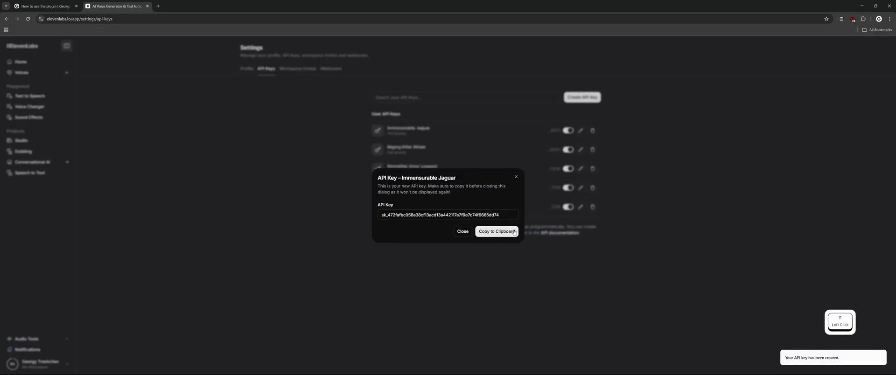
{"action": "left_click", "coordinate": [514, 232]}
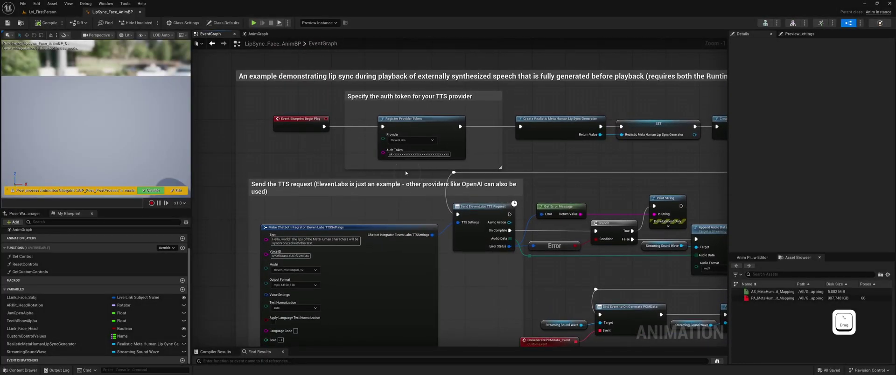
Step: Back in Unreal Editor, paste the API key into the Register Provider Token node's Auth Token, and compile and save the blueprint
{"action": "left_click", "coordinate": [397, 155]}
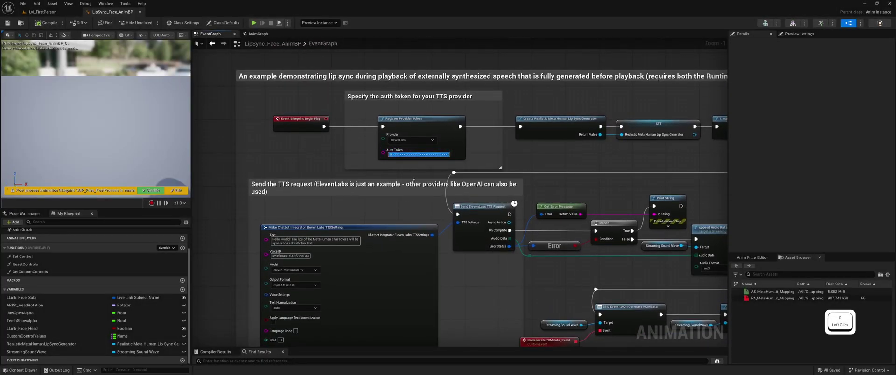
{"action": "key", "text": "ctrl+v"}
{"action": "left_click", "coordinate": [410, 208]}
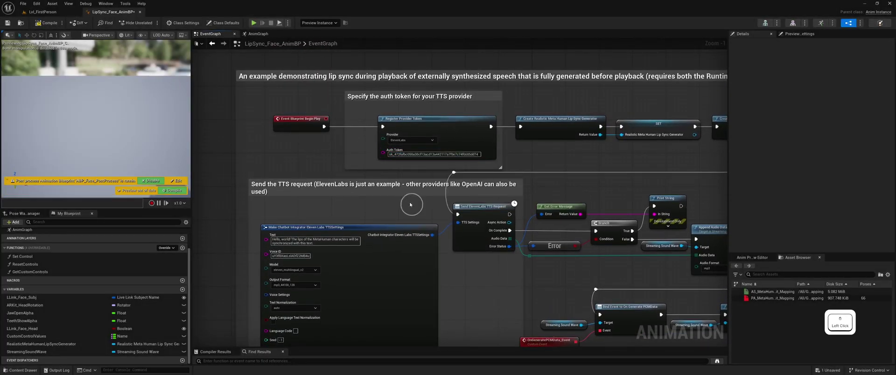
{"action": "left_click", "coordinate": [47, 22]}
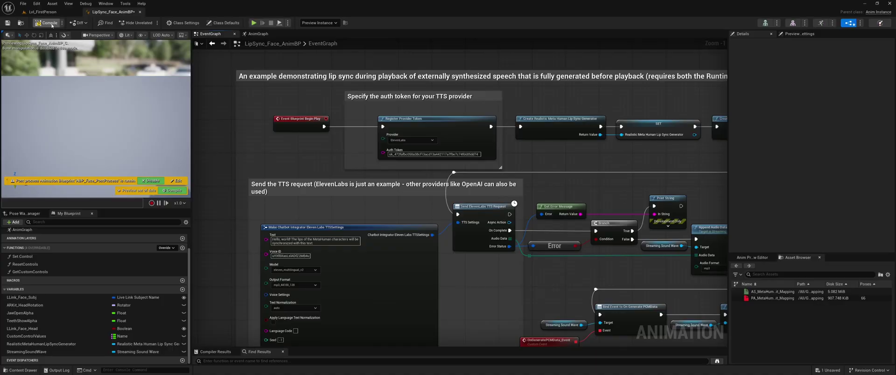
{"action": "left_click", "coordinate": [7, 22]}
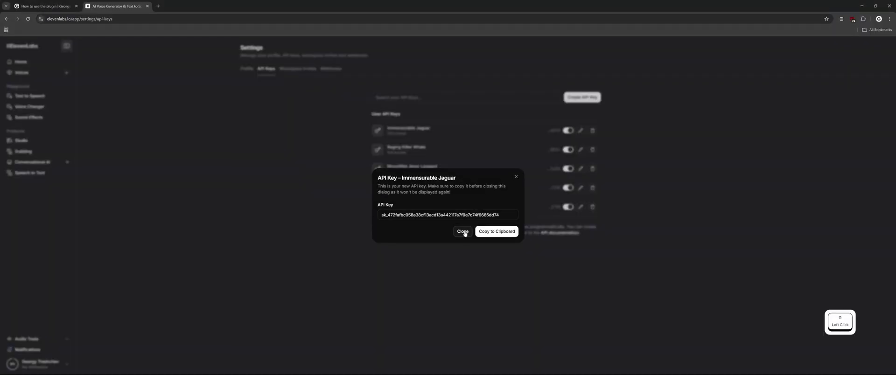
Step: In ElevenLabs, preview the trending voice "Edward - British, Dark, Seductive, Low", add it to My Voices and copy its voice ID
{"action": "left_click", "coordinate": [463, 232]}
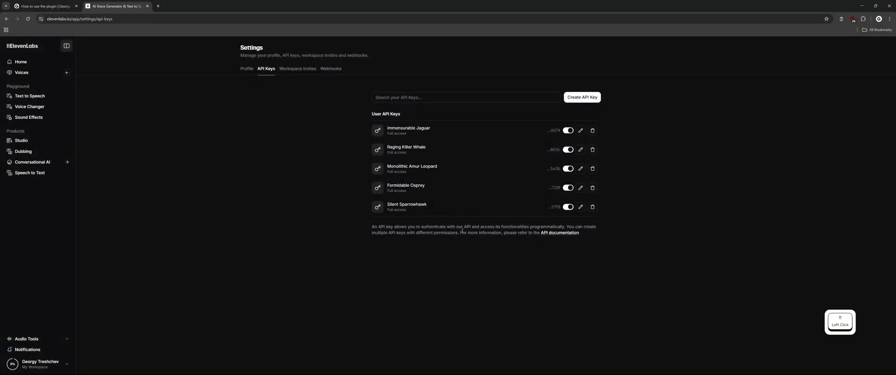
{"action": "left_click", "coordinate": [24, 73]}
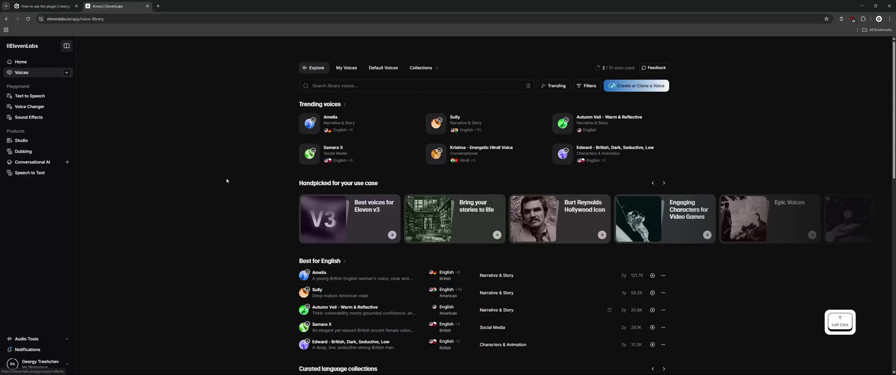
{"action": "left_click", "coordinate": [563, 154]}
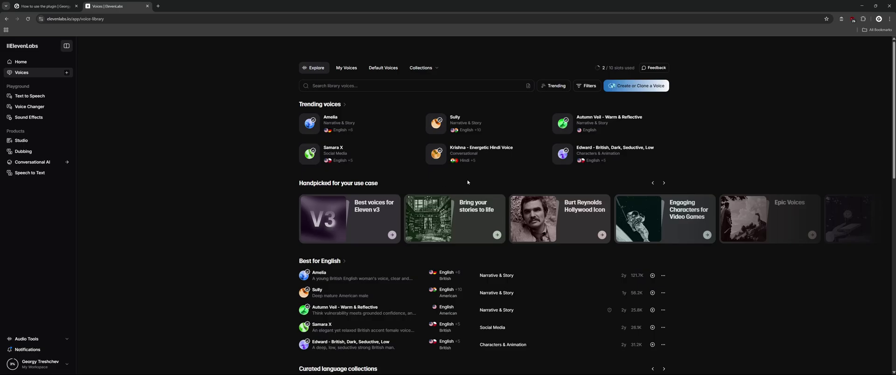
{"action": "left_click", "coordinate": [653, 154]}
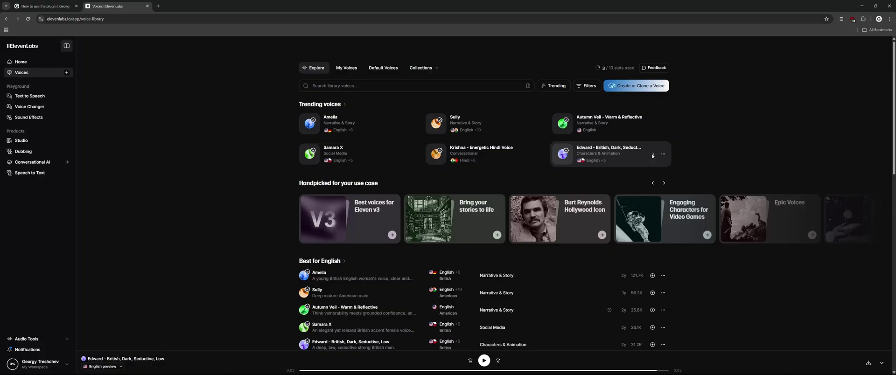
{"action": "left_click", "coordinate": [663, 154]}
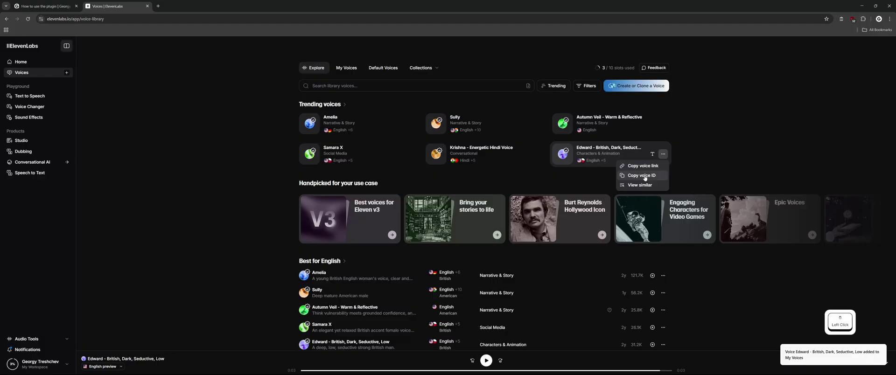
{"action": "left_click", "coordinate": [642, 176]}
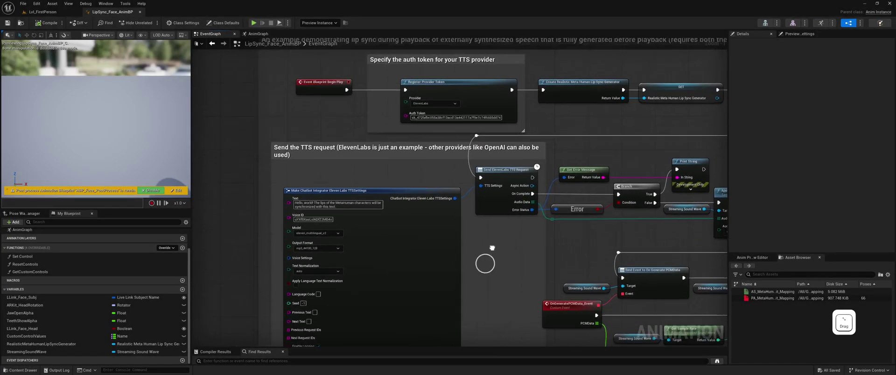
Step: Back in Unreal Editor, paste the copied ID into Voice ID on the Eleven Labs TTSSettings node, and compile and save the blueprint
{"action": "right_click_drag", "start_coordinate": [492, 248], "coordinate": [518, 214]}
{"action": "left_click", "coordinate": [338, 185]}
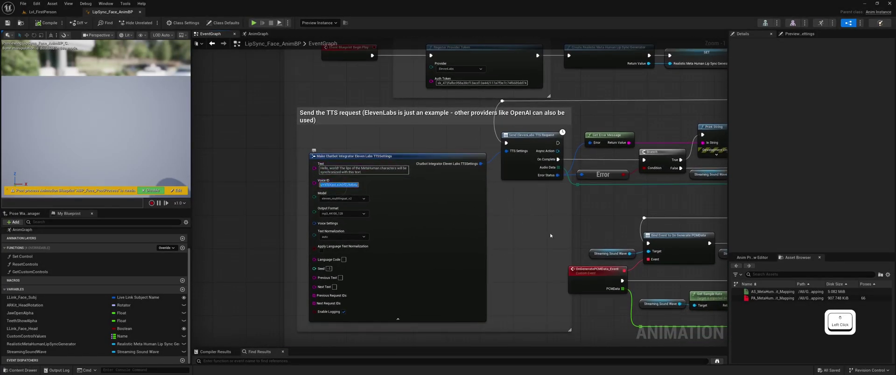
{"action": "key", "text": "ctrl+v"}
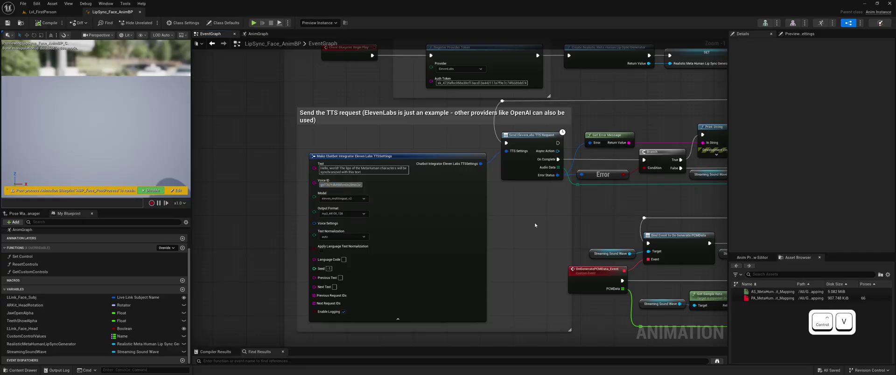
{"action": "left_click", "coordinate": [13, 30]}
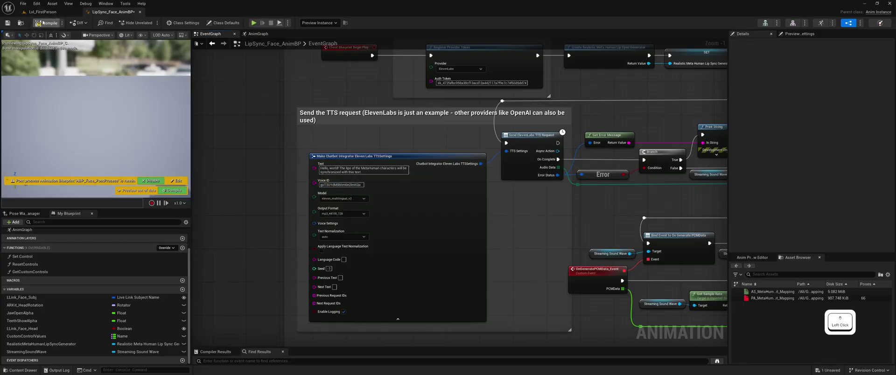
{"action": "left_click", "coordinate": [8, 23]}
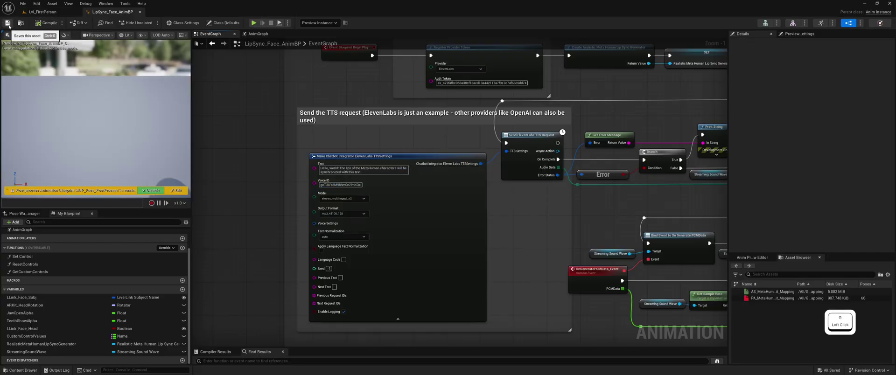
Step: Play the Lvl_FirstPerson level and walk up to the MetaHuman to check its lip sync
{"action": "left_click", "coordinate": [43, 13]}
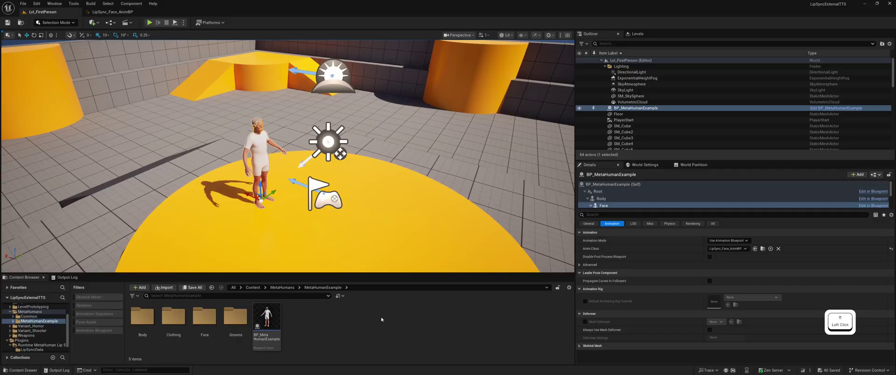
{"action": "left_click", "coordinate": [150, 23]}
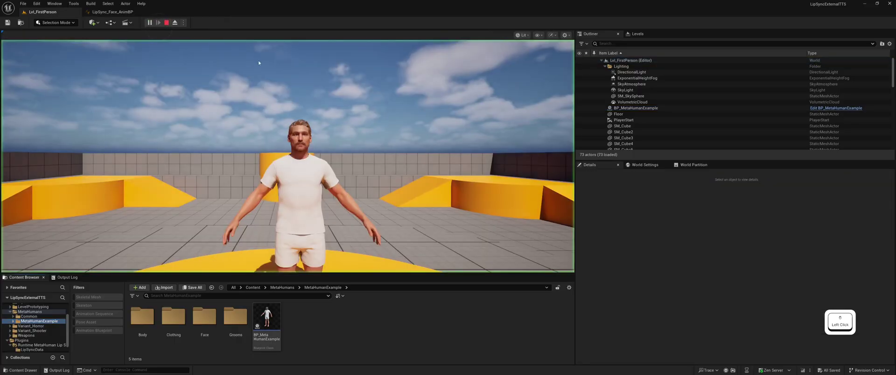
{"action": "key", "text": "w"}
{"action": "key", "text": "w"}
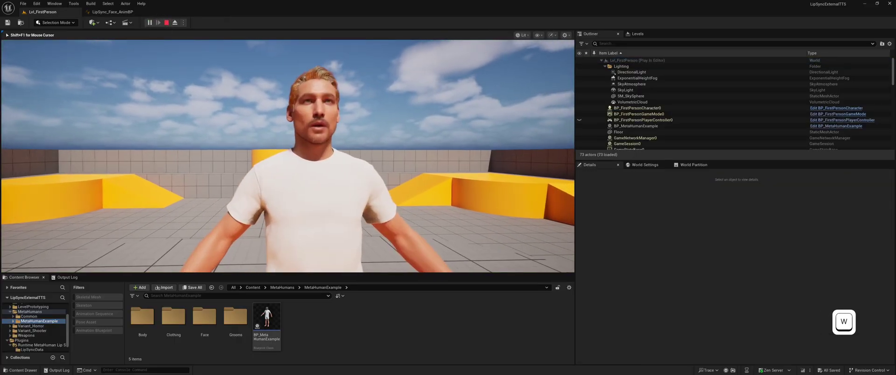
Step: View the speaking MetaHuman from close up and farther back, and stop the play session
{"action": "key", "text": "w"}
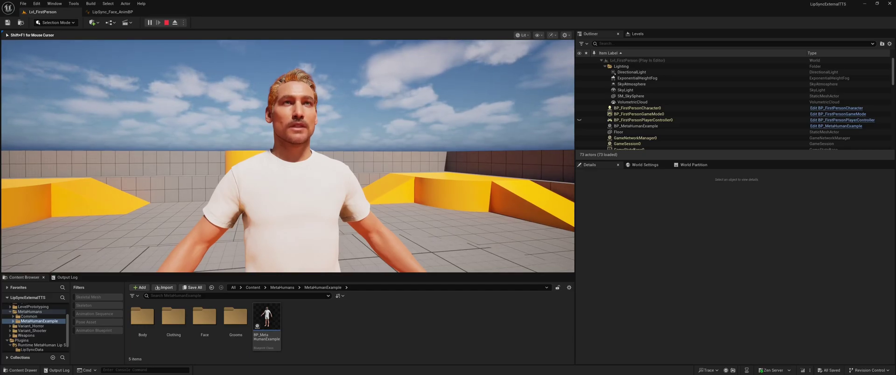
{"action": "key", "text": "s"}
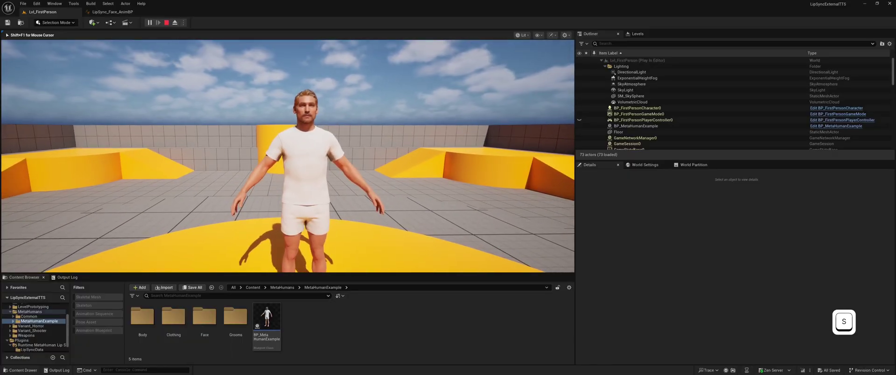
{"action": "key", "text": "Escape"}
Step: In LipSync_Face_AnimBP, replace the Eleven Labs TTSSettings Text with the copied passage starting "This is a dynamically synthesized text", and compile and save the blueprint
{"action": "left_click", "coordinate": [112, 12]}
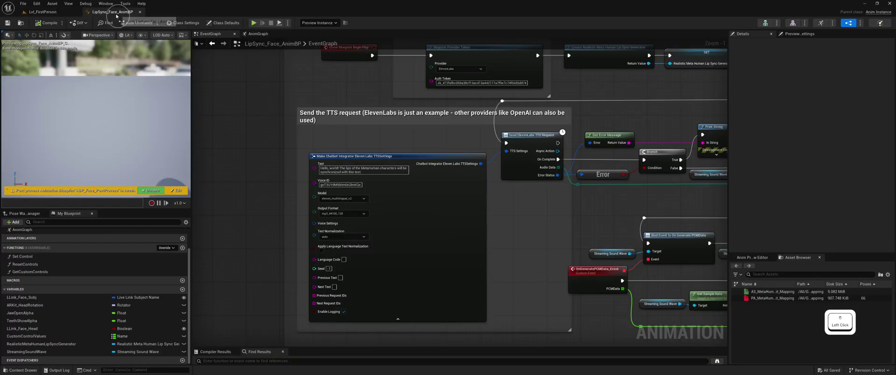
{"action": "left_click", "coordinate": [336, 172]}
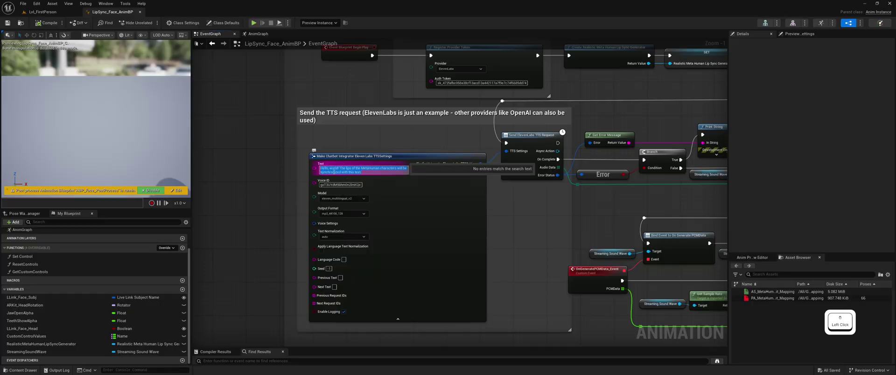
{"action": "key", "text": "ctrl+v"}
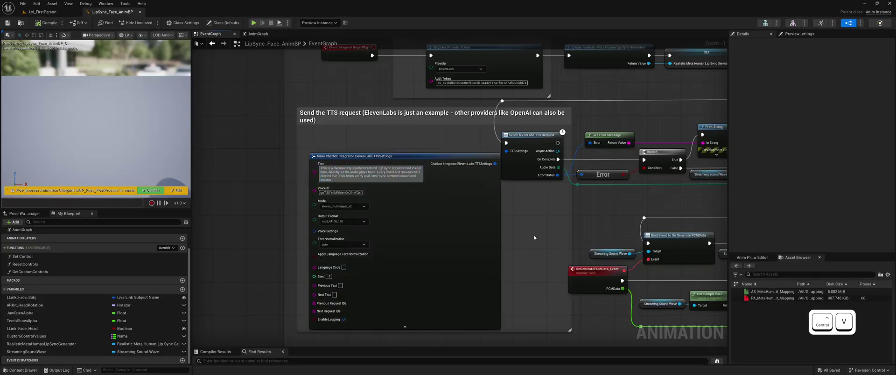
{"action": "left_click", "coordinate": [522, 237]}
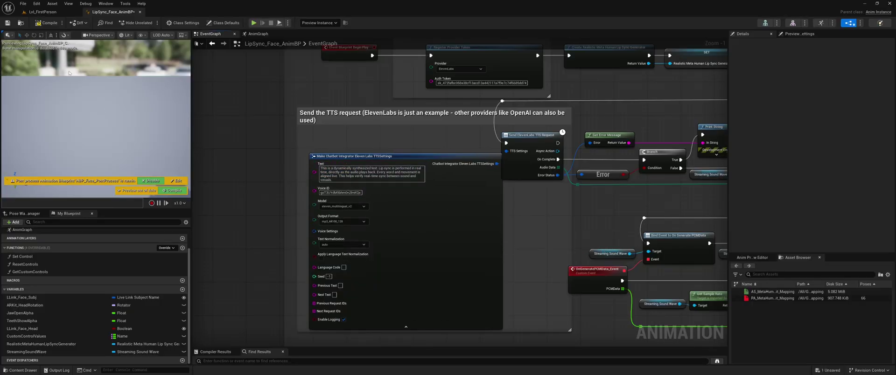
{"action": "left_click", "coordinate": [47, 22]}
{"action": "left_click", "coordinate": [8, 23]}
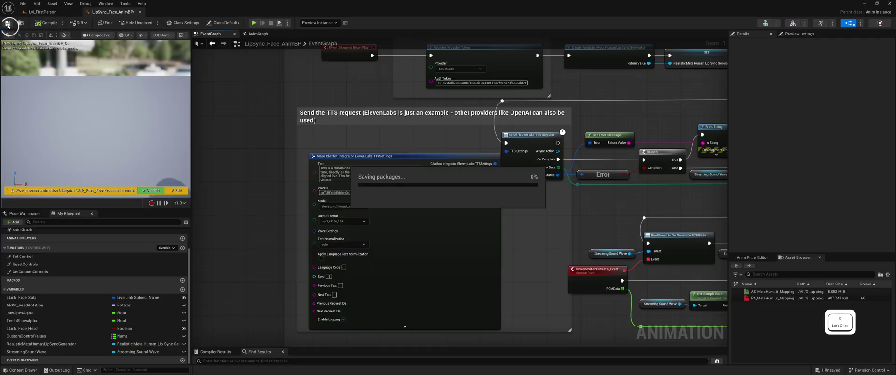
Step: Play Lvl_FirstPerson, approach the MetaHuman to check its lip sync with the new text, and stop the session
{"action": "left_click", "coordinate": [38, 13]}
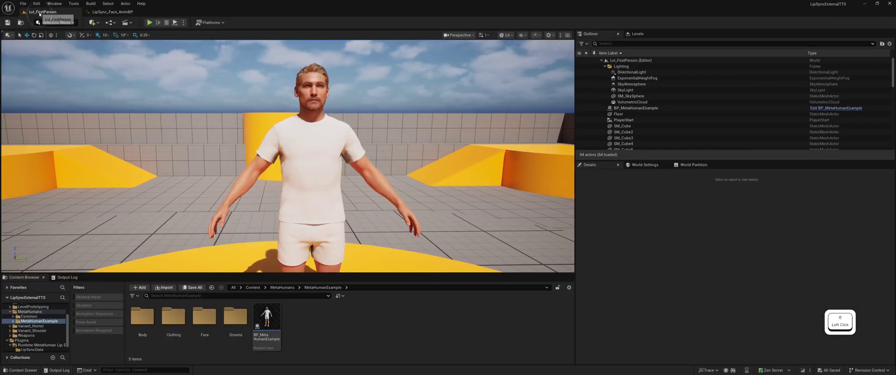
{"action": "left_click", "coordinate": [148, 22]}
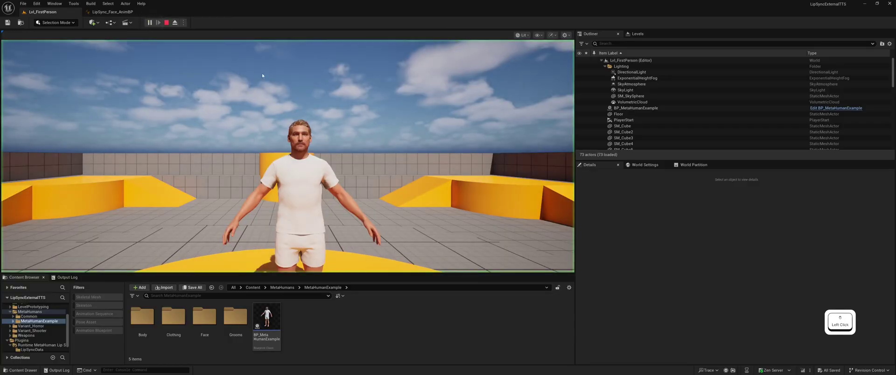
{"action": "key", "text": "w"}
{"action": "key", "text": "w"}
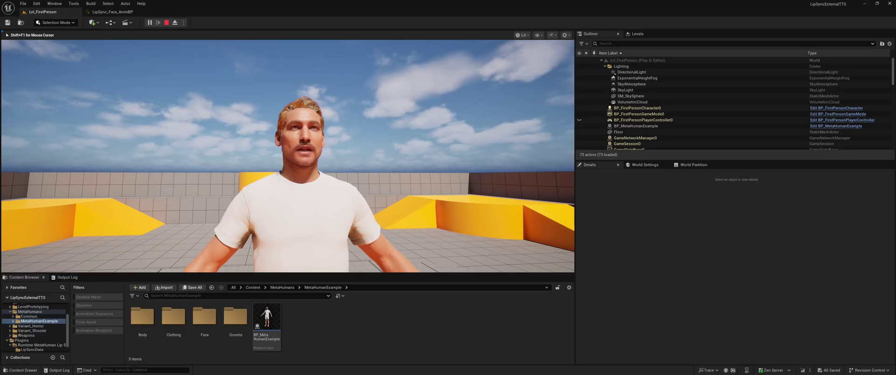
{"action": "key", "text": "w"}
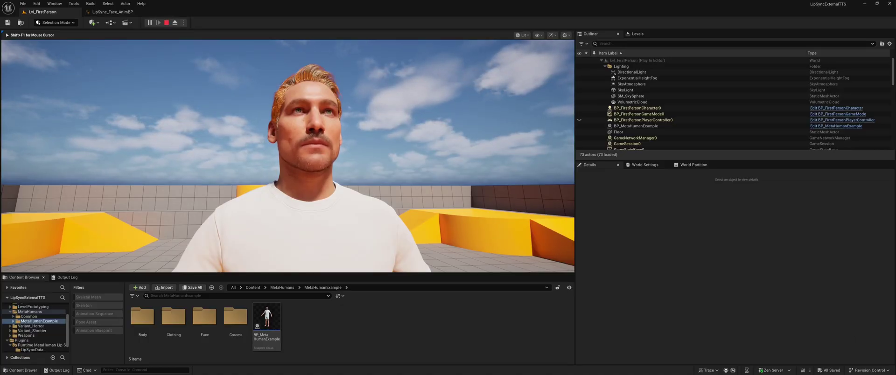
{"action": "key", "text": "Escape"}
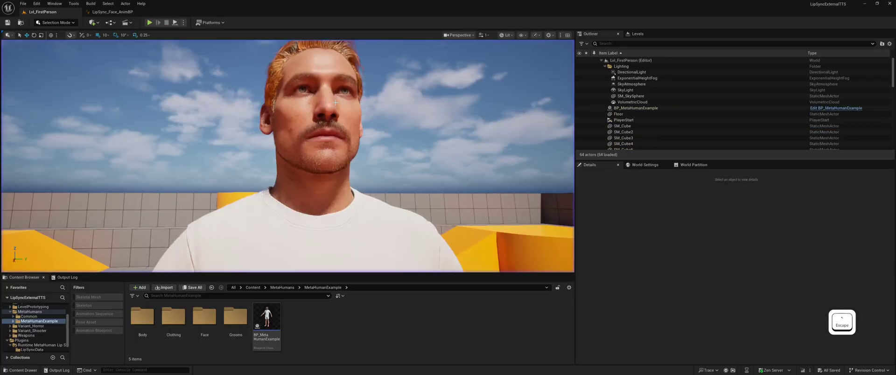
{"action": "right_click_drag", "start_coordinate": [344, 136], "coordinate": [358, 135]}
{"action": "key", "text": "s"}
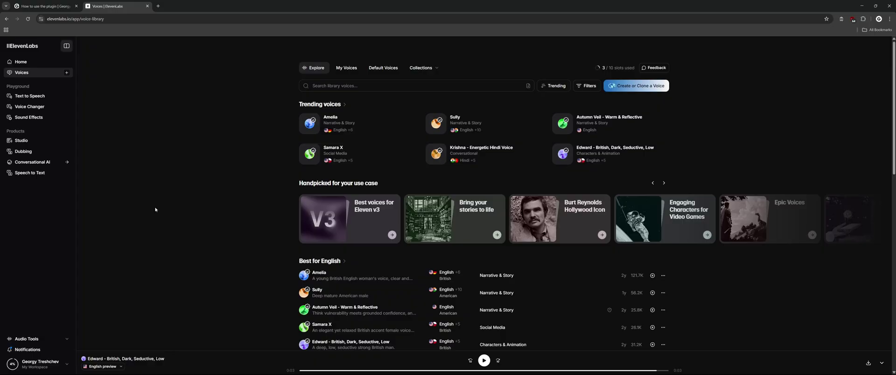
Step: In ElevenLabs, open the full Best for English voice list and preview "A Top Narrator VO PRO"
{"action": "scroll", "coordinate": [170, 206], "scroll_direction": "down", "scroll_amount": 1}
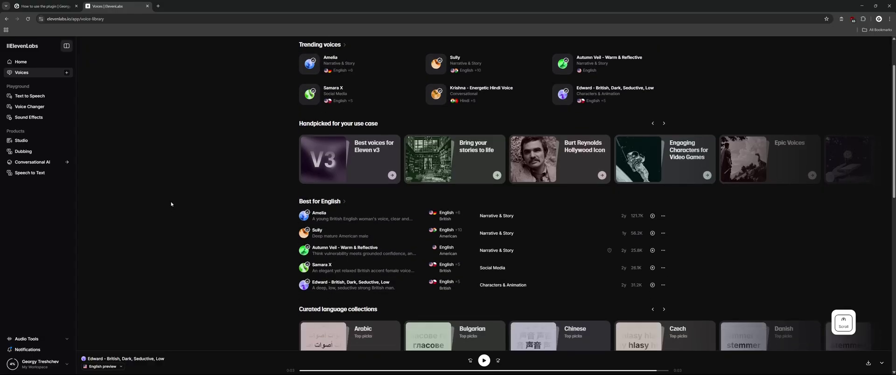
{"action": "left_click", "coordinate": [329, 201]}
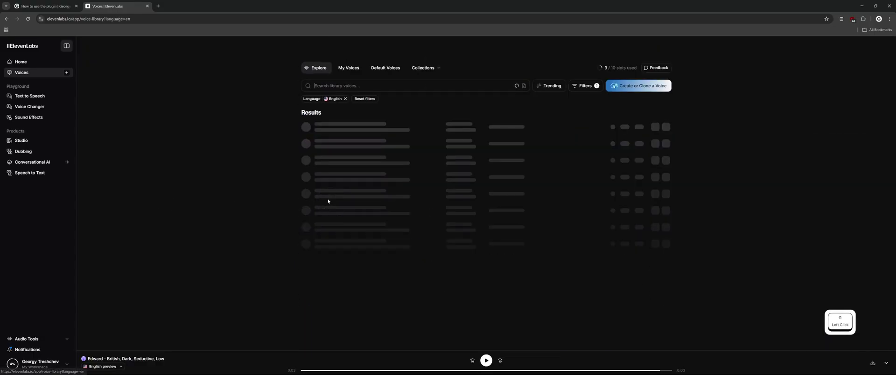
{"action": "scroll", "coordinate": [255, 235], "scroll_direction": "down", "scroll_amount": 1}
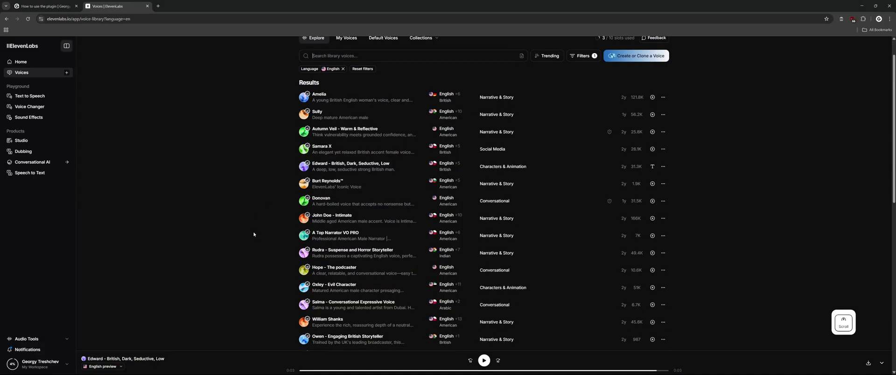
{"action": "left_click", "coordinate": [354, 235]}
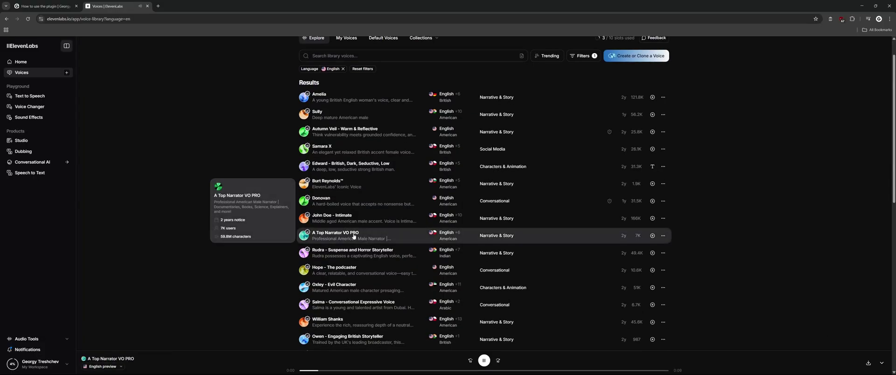
{"action": "left_click", "coordinate": [484, 361]}
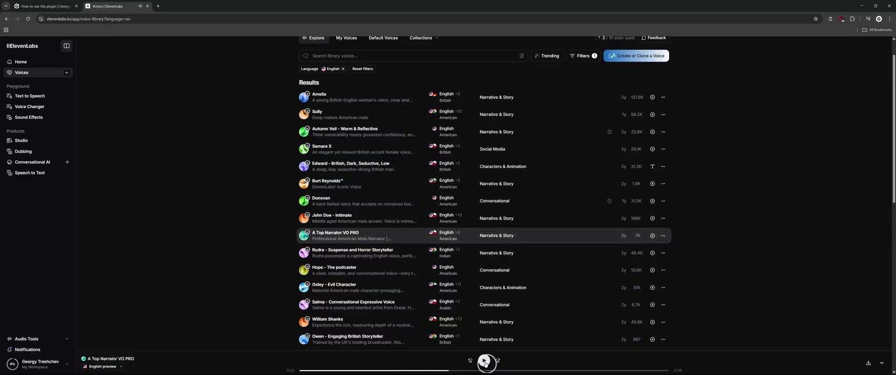
Step: Add the voice "A Top Narrator VO PRO" to My Voices and copy its voice ID
{"action": "left_click", "coordinate": [664, 237]}
{"action": "left_click", "coordinate": [653, 238]}
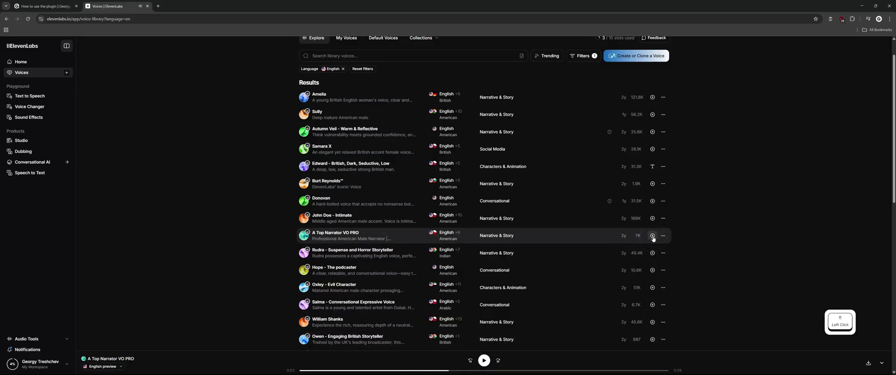
{"action": "left_click", "coordinate": [653, 237]}
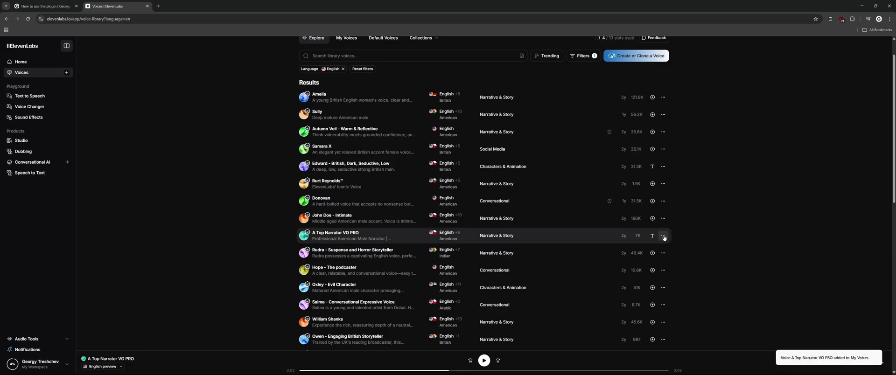
{"action": "left_click", "coordinate": [663, 235]}
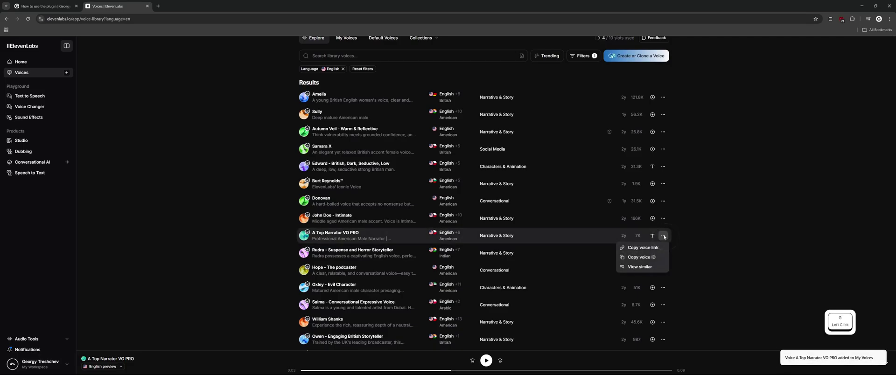
{"action": "left_click", "coordinate": [653, 258]}
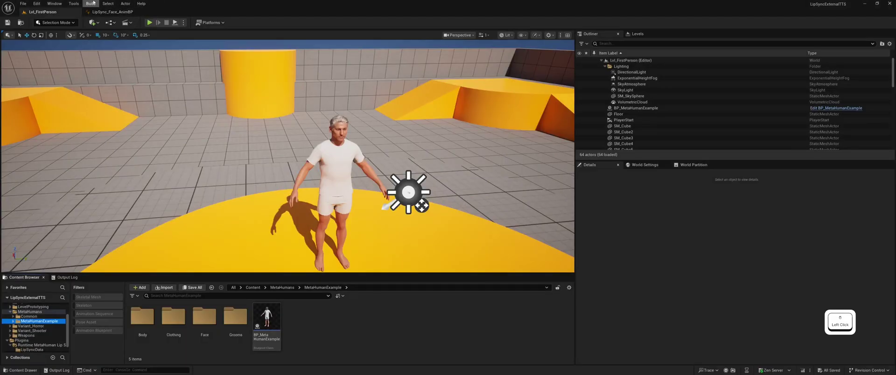
Step: Back in Unreal Editor, replace the Voice ID on the Eleven Labs TTSSettings node with the copied narrator ID, and compile and save LipSync_Face_AnimBP
{"action": "left_click", "coordinate": [112, 12]}
{"action": "left_click", "coordinate": [336, 192]}
{"action": "key", "text": "ctrl+v"}
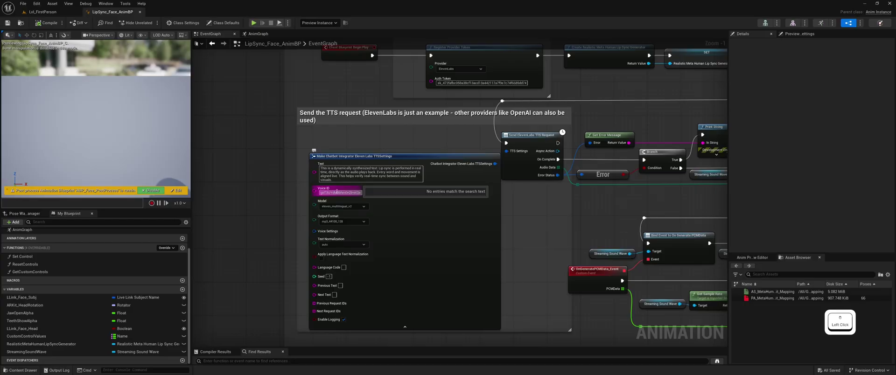
{"action": "key", "text": "ctrl+a"}
{"action": "key", "text": "ctrl+v"}
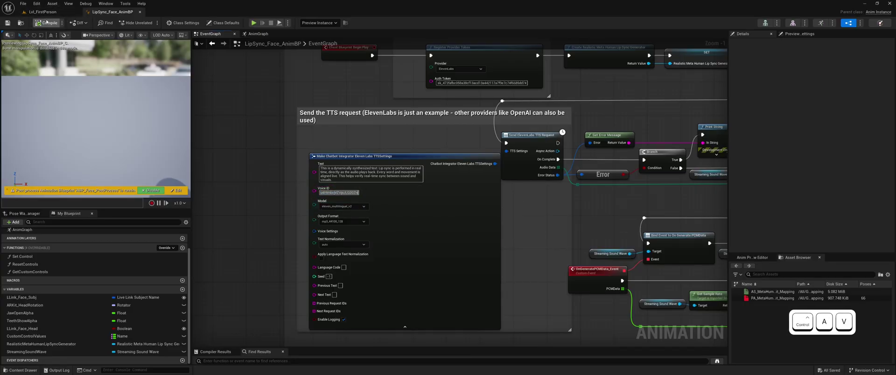
{"action": "left_click", "coordinate": [48, 23]}
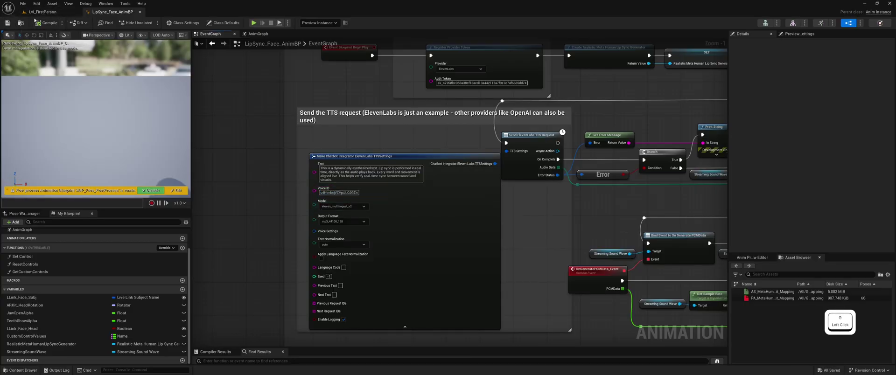
Step: Play Lvl_FirstPerson, check the MetaHuman's lip sync with the narrator voice from the front and sides, and stop the session
{"action": "left_click", "coordinate": [59, 13]}
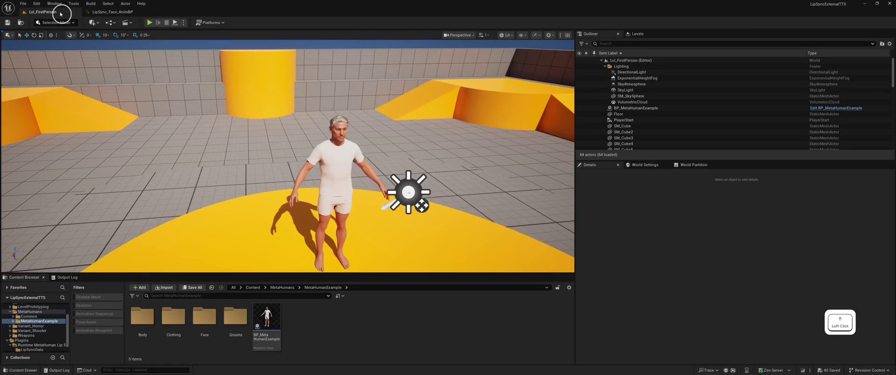
{"action": "left_click", "coordinate": [150, 22]}
{"action": "key", "text": "w"}
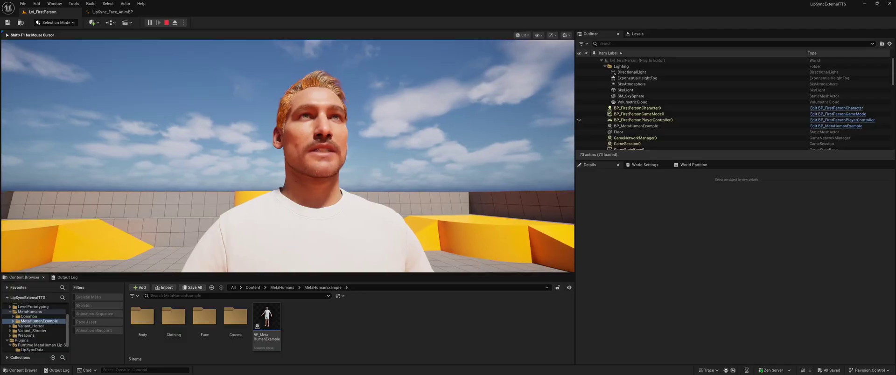
{"action": "key", "text": "d"}
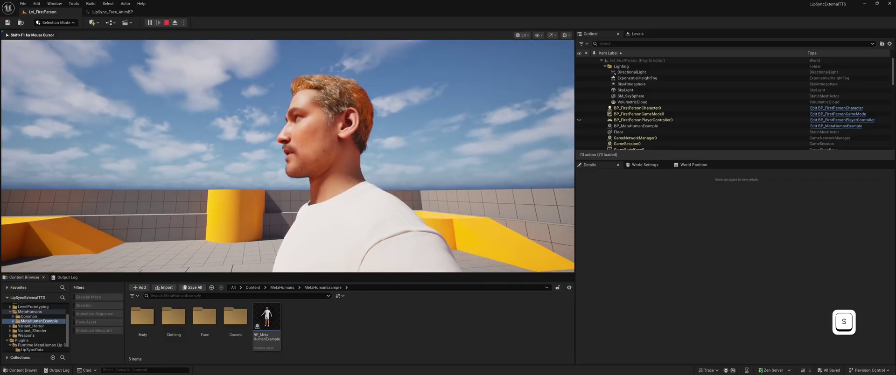
{"action": "key", "text": "a"}
{"action": "key", "text": "a"}
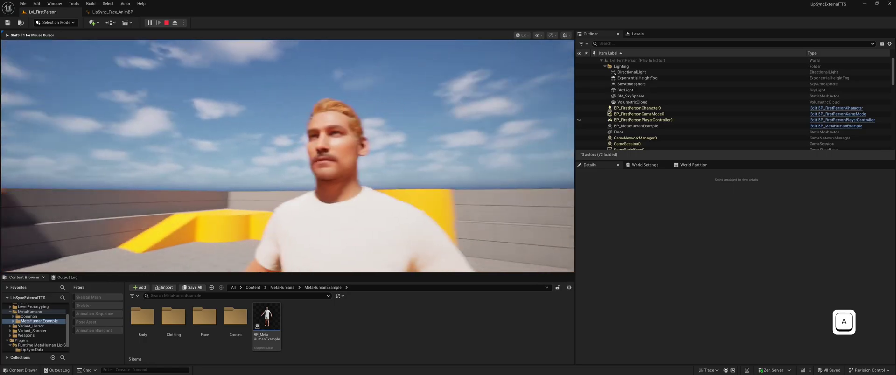
{"action": "key", "text": "Escape"}
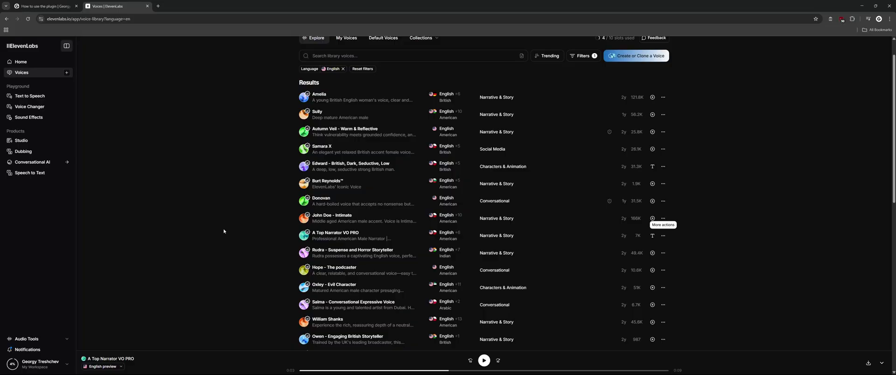
Step: In ElevenLabs, search the voice library for "chinese" without the English language filter and preview the first result
{"action": "scroll", "coordinate": [230, 230], "scroll_direction": "up", "scroll_amount": 1}
{"action": "left_click", "coordinate": [230, 229]}
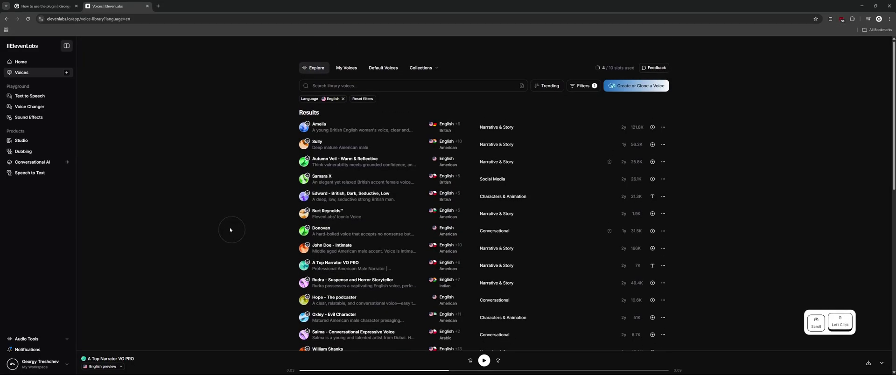
{"action": "left_click", "coordinate": [343, 99]}
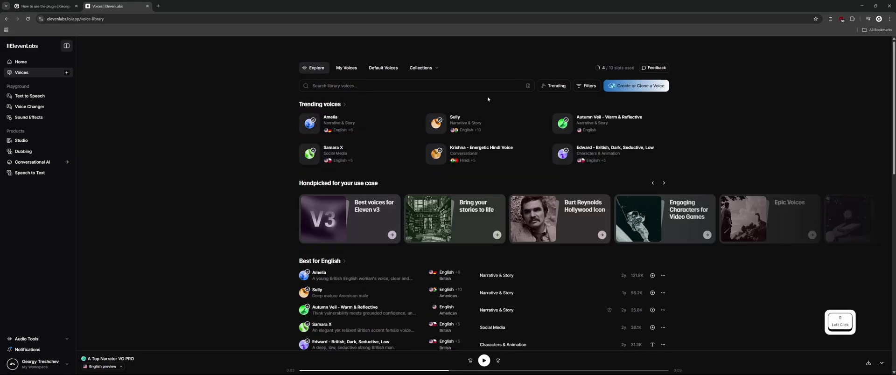
{"action": "left_click", "coordinate": [467, 85]}
{"action": "type", "text": "chinese"}
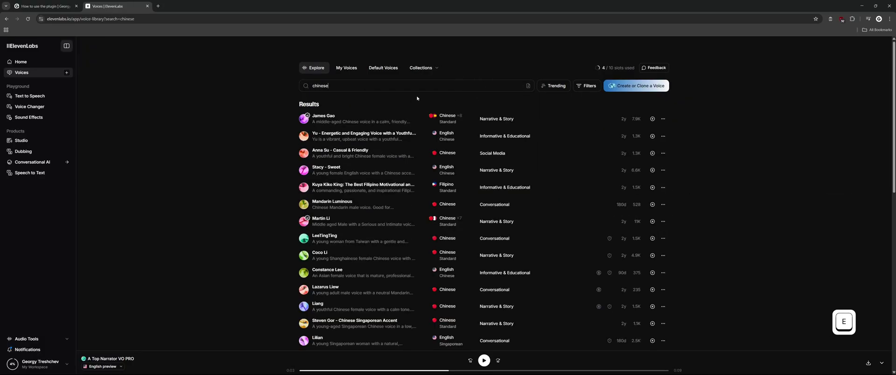
{"action": "left_click", "coordinate": [371, 117]}
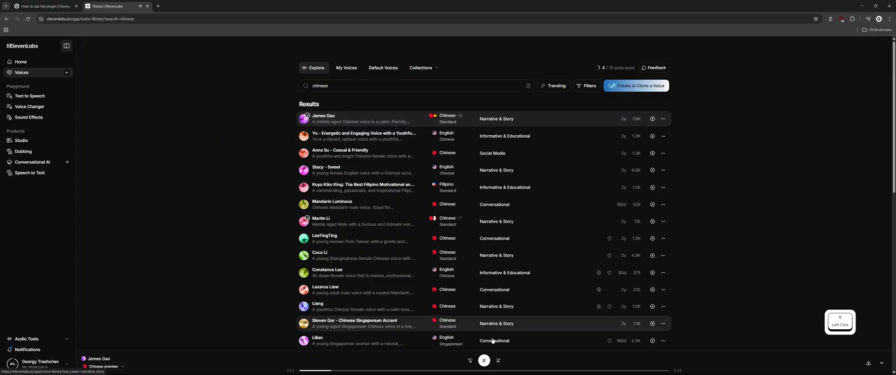
{"action": "left_click", "coordinate": [484, 361]}
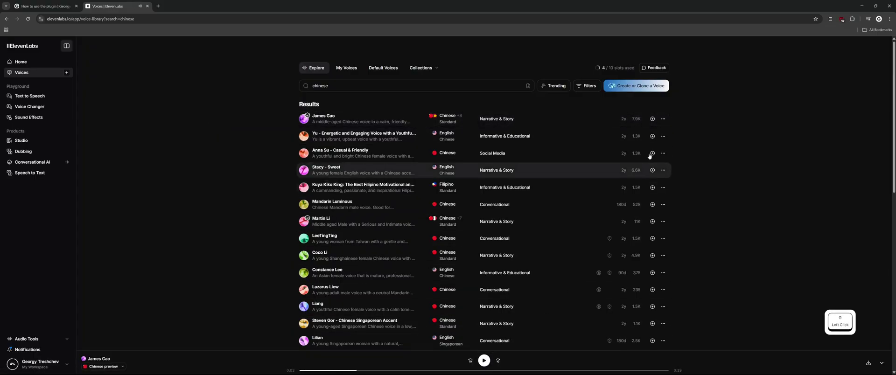
Step: Copy the voice ID of the first Chinese search result and, in Unreal Editor, set it as the Voice ID on LipSync_Face_AnimBP's TTSSettings node
{"action": "left_click", "coordinate": [663, 119]}
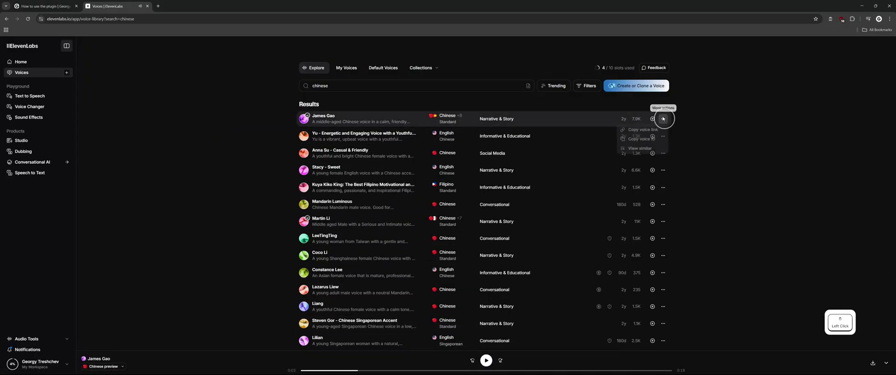
{"action": "left_click", "coordinate": [652, 141]}
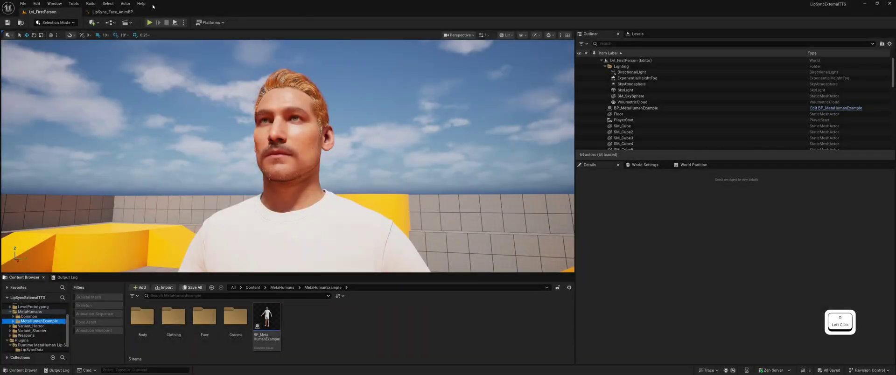
{"action": "left_click", "coordinate": [112, 12]}
{"action": "left_click", "coordinate": [339, 192]}
{"action": "key", "text": "ctrl+v"}
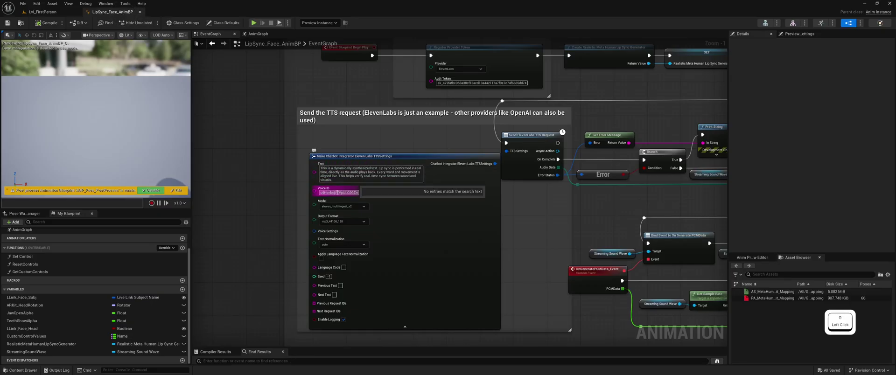
{"action": "key", "text": "ctrl+v"}
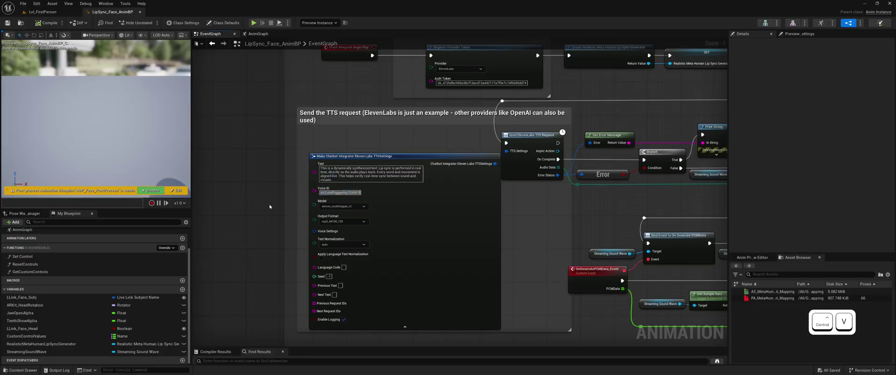
{"action": "left_click", "coordinate": [271, 207]}
Step: Replace the Text on the Eleven Labs TTSSettings node with the Chinese version, and compile and save LipSync_Face_AnimBP
{"action": "left_click", "coordinate": [371, 174]}
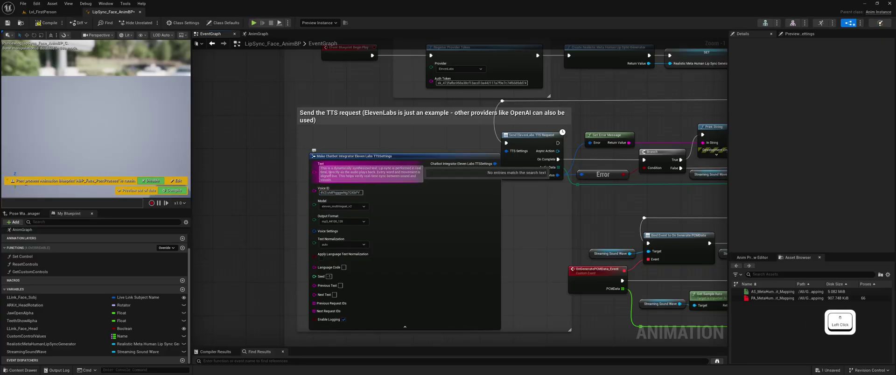
{"action": "key", "text": "ctrl+a"}
{"action": "key", "text": "ctrl+v"}
{"action": "left_click", "coordinate": [263, 207]}
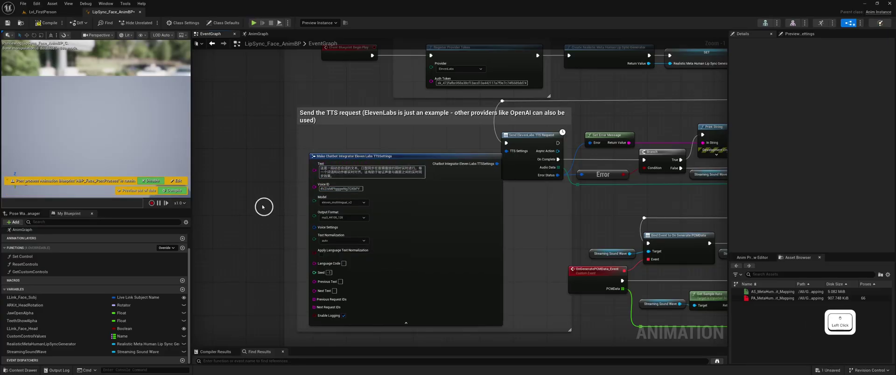
{"action": "left_click", "coordinate": [46, 22]}
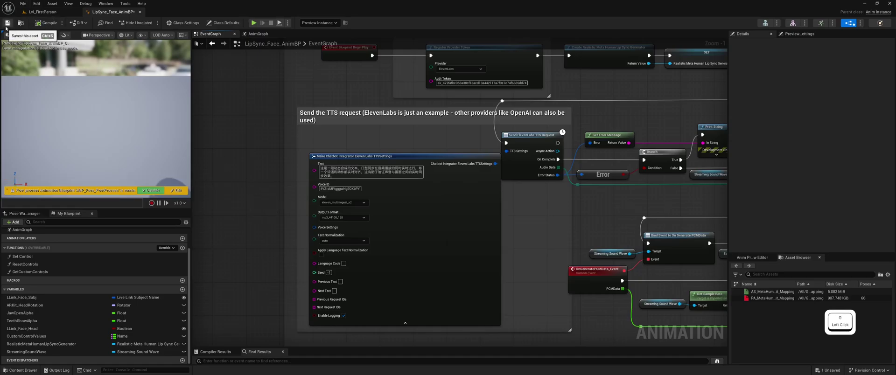
{"action": "left_click", "coordinate": [7, 22]}
Step: Play Lvl_FirstPerson, check the MetaHuman's lip sync with the Chinese speech, and stop the session
{"action": "left_click", "coordinate": [40, 11]}
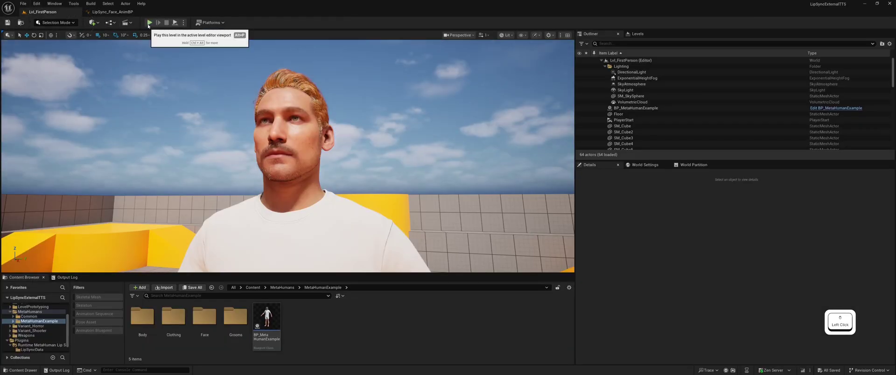
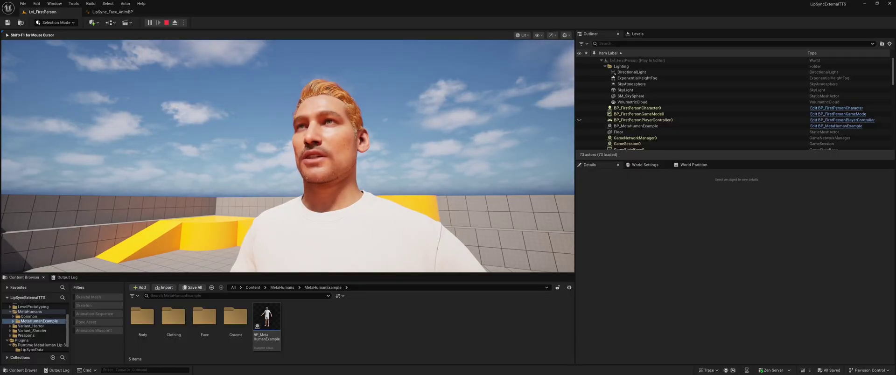
{"action": "key", "text": "Escape"}
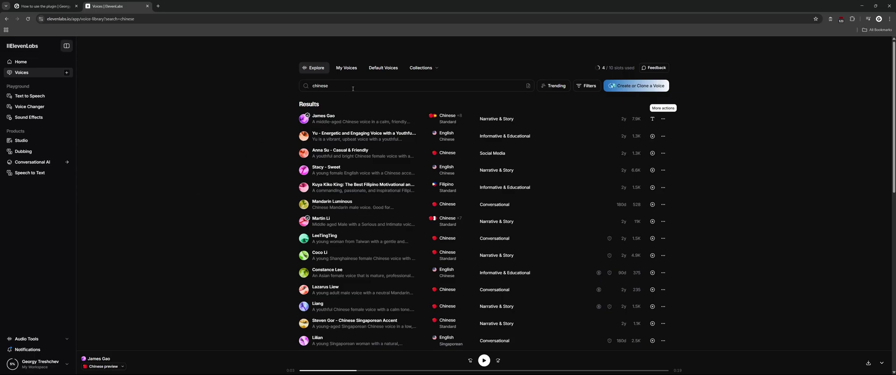
Step: In ElevenLabs, search the voice library for "french" and preview the JaySoft voice
{"action": "key", "text": "ctrl+a"}
{"action": "type", "text": "french"}
{"action": "left_click", "coordinate": [384, 120]}
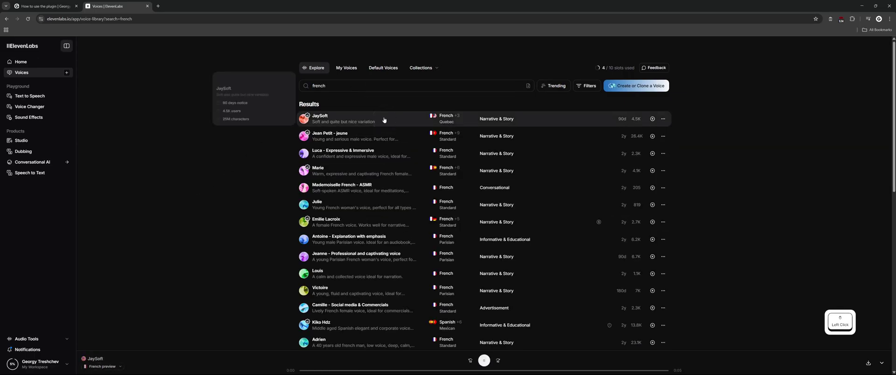
{"action": "left_click", "coordinate": [485, 360]}
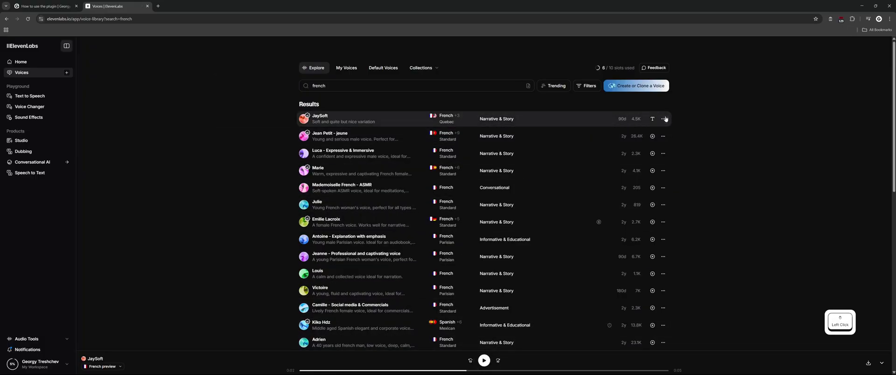
Step: Copy JaySoft's voice ID and, in Unreal Editor, replace the Voice ID on LipSync_Face_AnimBP's Eleven Labs TTSSettings node with it
{"action": "left_click", "coordinate": [664, 119]}
{"action": "left_click", "coordinate": [654, 141]}
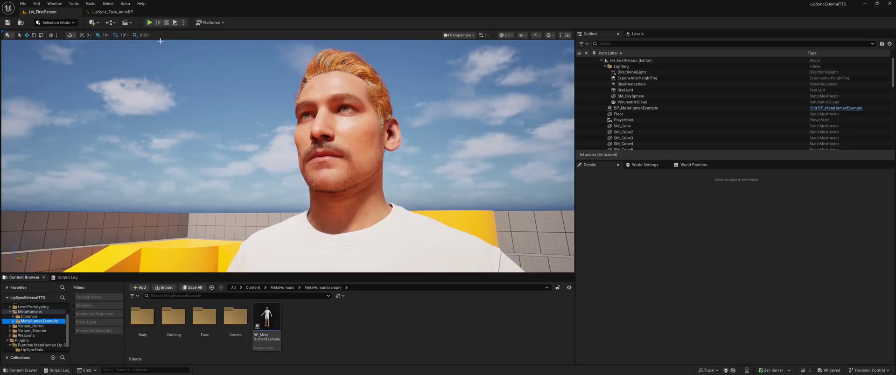
{"action": "left_click", "coordinate": [112, 11]}
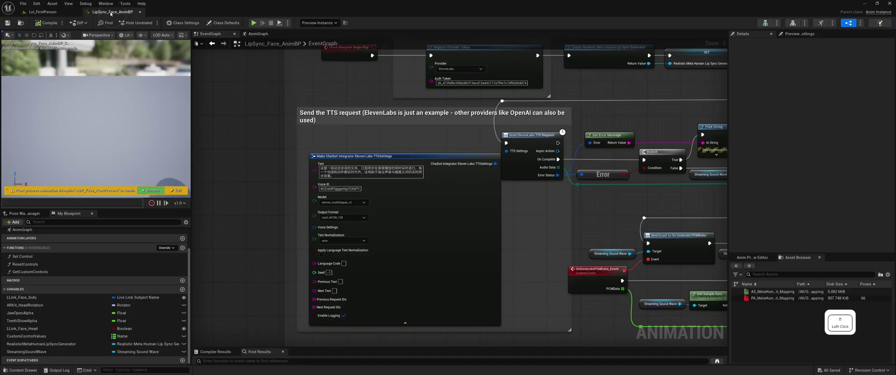
{"action": "left_click", "coordinate": [339, 188]}
{"action": "key", "text": "ctrl+v"}
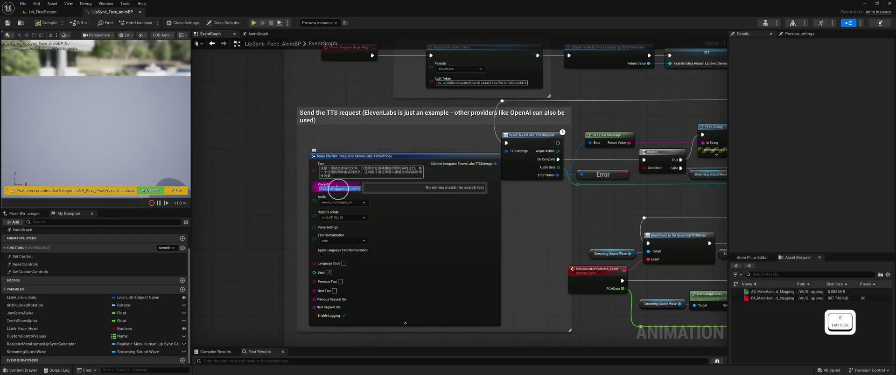
{"action": "left_click", "coordinate": [252, 200]}
{"action": "key", "text": "ctrl+v"}
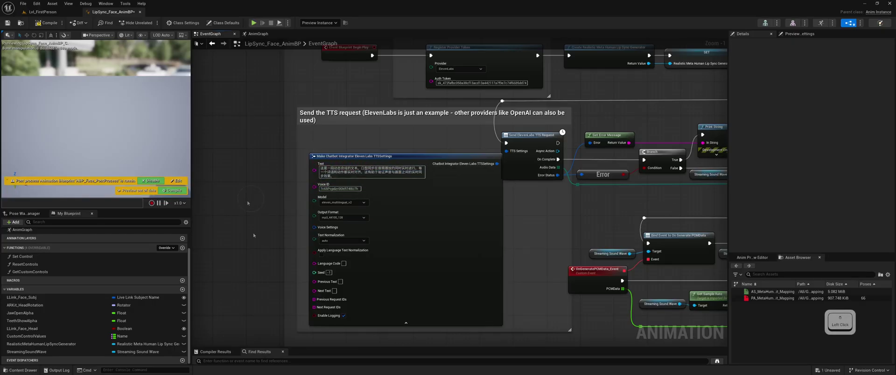
Step: Replace the Text on the Eleven Labs TTSSettings node with the French version, and compile and save LipSync_Face_AnimBP
{"action": "left_click", "coordinate": [332, 171]}
{"action": "key", "text": "ctrl+v"}
{"action": "left_click", "coordinate": [47, 22]}
{"action": "left_click", "coordinate": [7, 22]}
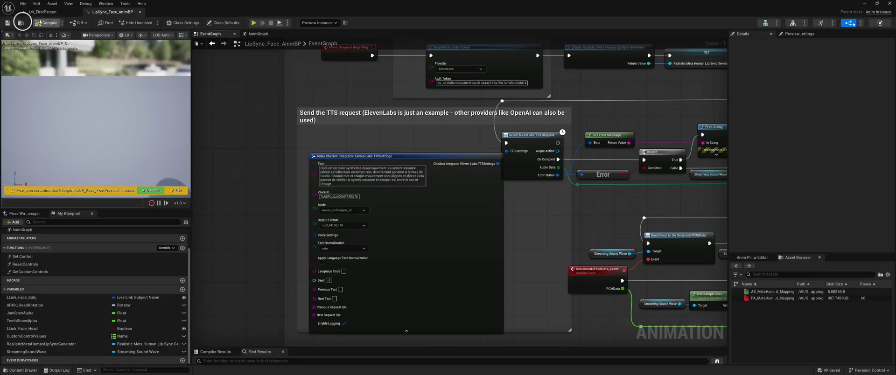
Step: Play Lvl_FirstPerson, check the MetaHuman's French lip sync up close from the front and side, and stop the session
{"action": "left_click", "coordinate": [52, 14]}
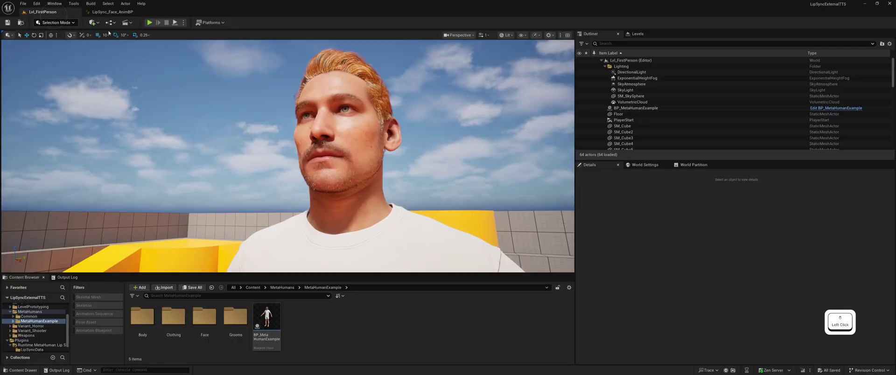
{"action": "left_click", "coordinate": [149, 24]}
{"action": "left_click", "coordinate": [335, 111]}
{"action": "key", "text": "w"}
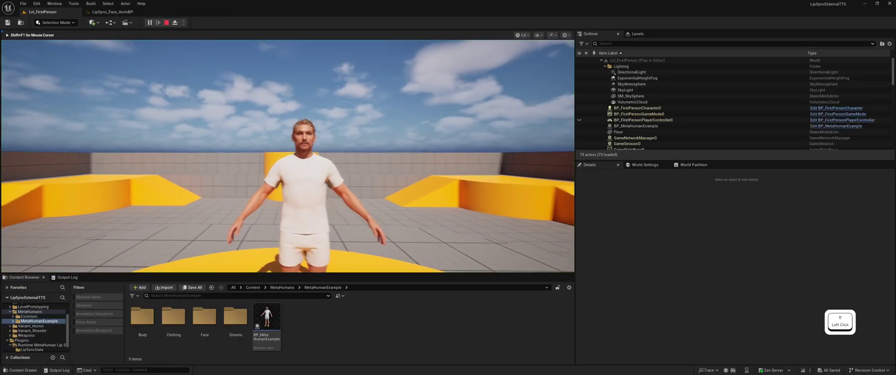
{"action": "key", "text": "w"}
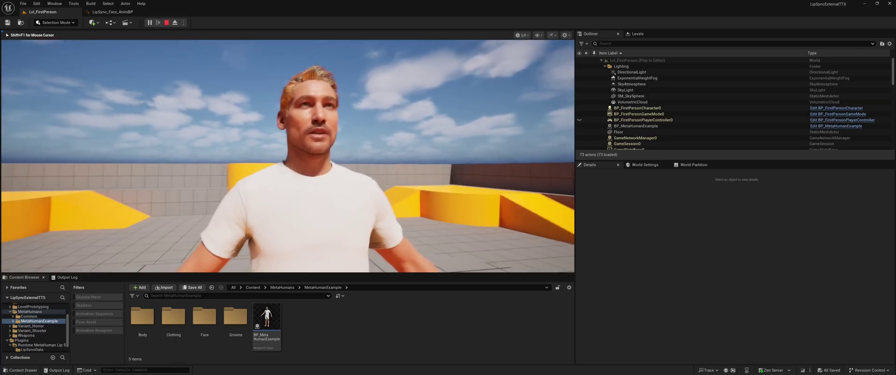
{"action": "key", "text": "w"}
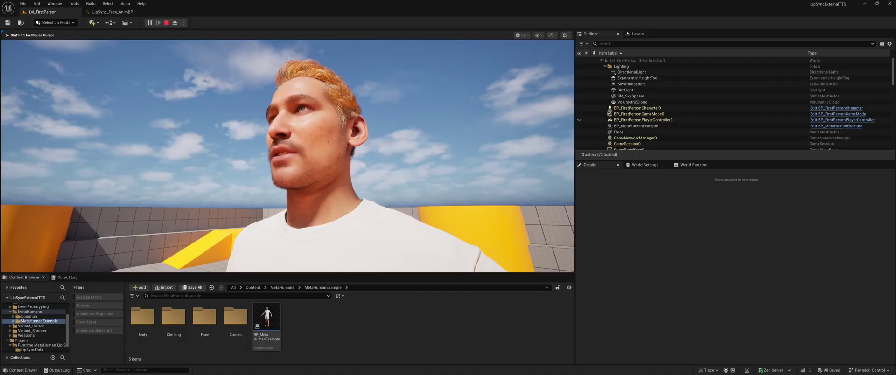
{"action": "key", "text": "s"}
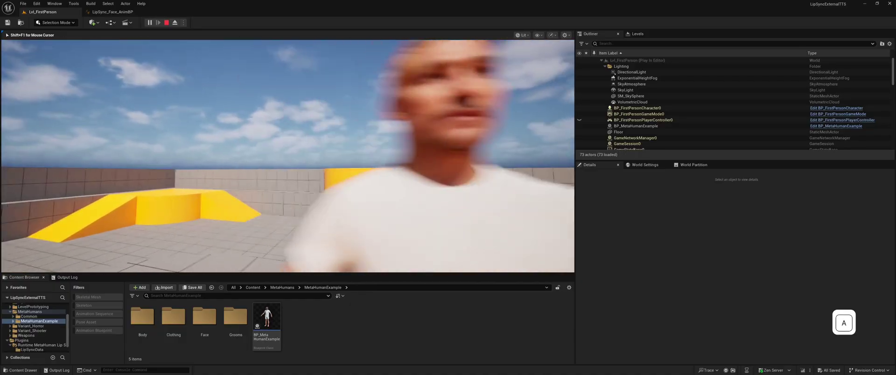
{"action": "key", "text": "Escape"}
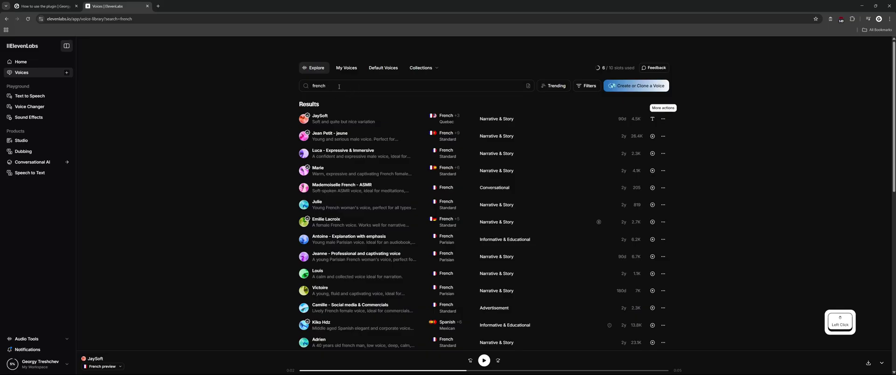
Step: In ElevenLabs, search the voice library for "spanish" and preview the first result
{"action": "key", "text": "ctrl+a"}
{"action": "type", "text": "spanish"}
{"action": "key", "text": "Return"}
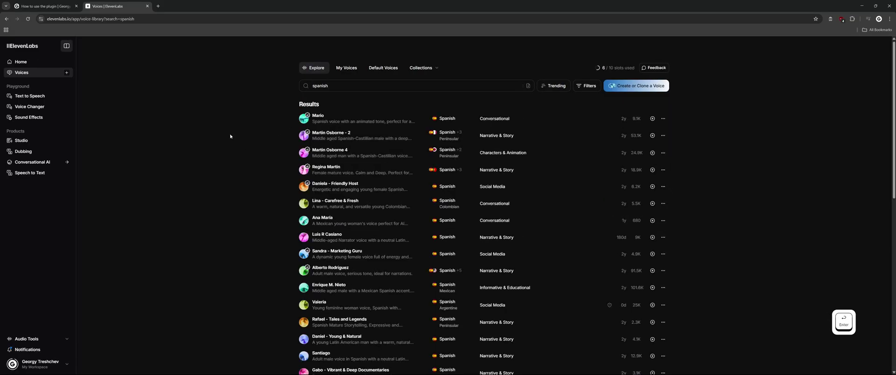
{"action": "left_click", "coordinate": [387, 122]}
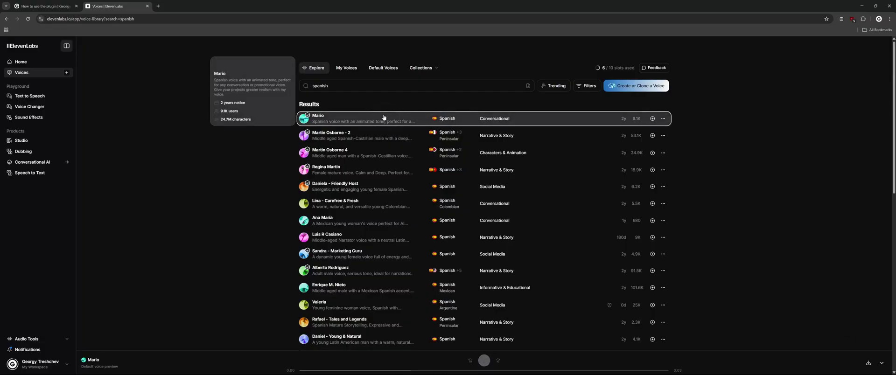
{"action": "left_click", "coordinate": [484, 361]}
Step: Add the first Spanish voice to My Voices and copy its voice ID
{"action": "left_click", "coordinate": [653, 119]}
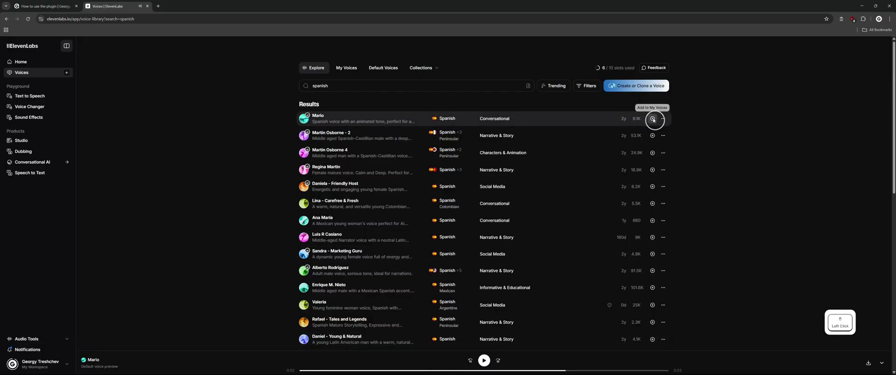
{"action": "left_click", "coordinate": [664, 119]}
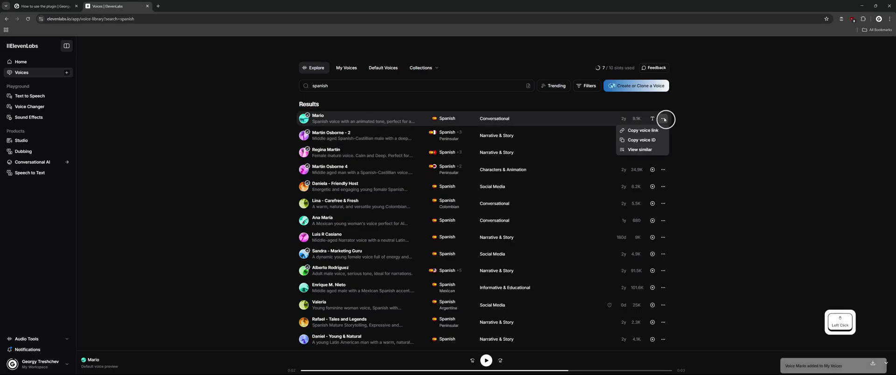
{"action": "left_click", "coordinate": [653, 141]}
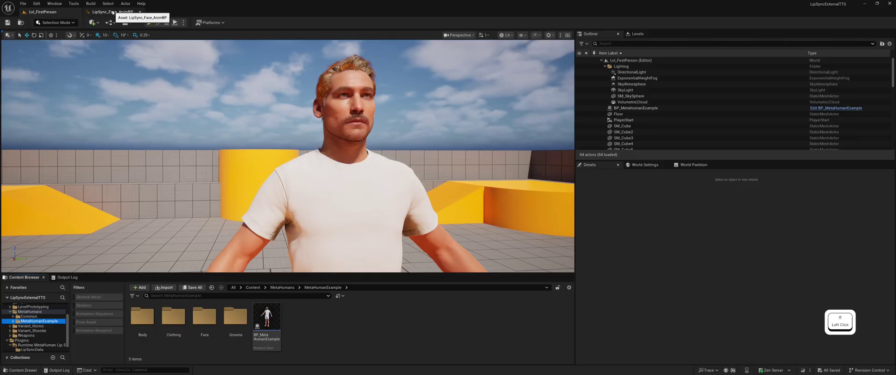
Step: In LipSync_Face_AnimBP, replace the TTSSettings node's Voice ID with the copied Spanish ID and its Text with the Spanish version, then compile and save
{"action": "left_click", "coordinate": [114, 13]}
{"action": "left_click", "coordinate": [339, 196]}
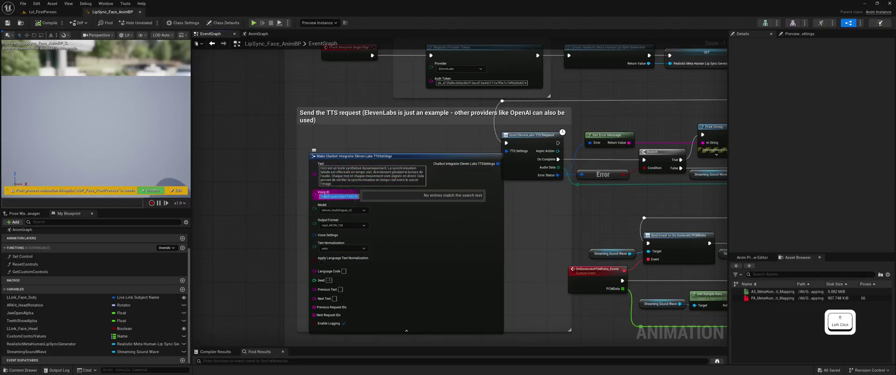
{"action": "key", "text": "ctrl+v"}
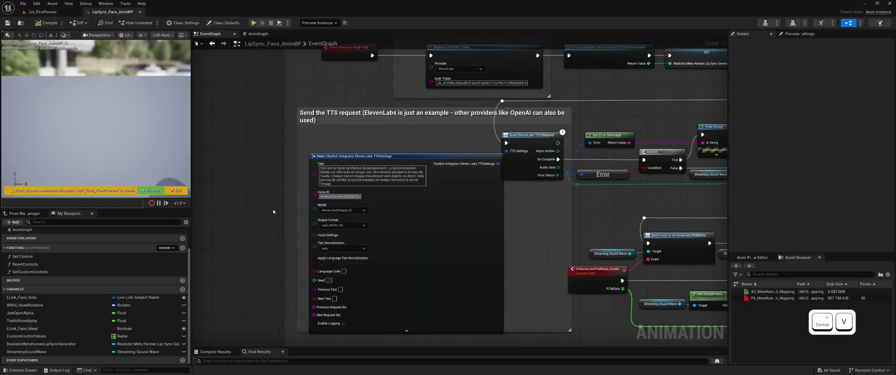
{"action": "left_click", "coordinate": [342, 180]}
{"action": "key", "text": "ctrl+v"}
{"action": "key", "text": "BackSpace"}
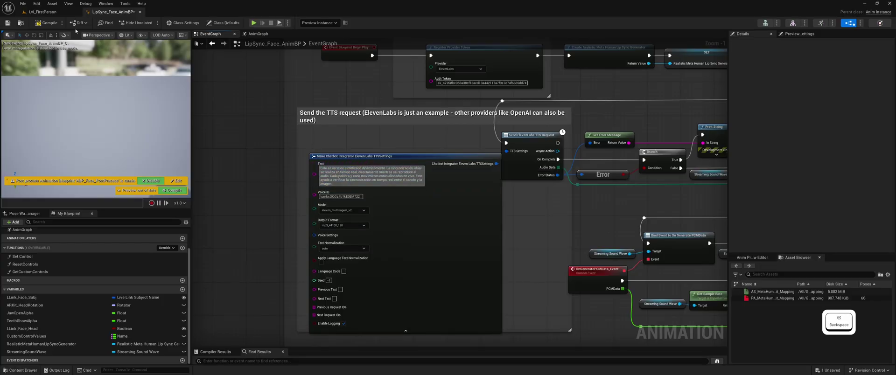
{"action": "left_click", "coordinate": [46, 24]}
Step: Play Lvl_FirstPerson, check the MetaHuman's Spanish lip sync up close from the front and side, and stop the session
{"action": "left_click", "coordinate": [43, 11]}
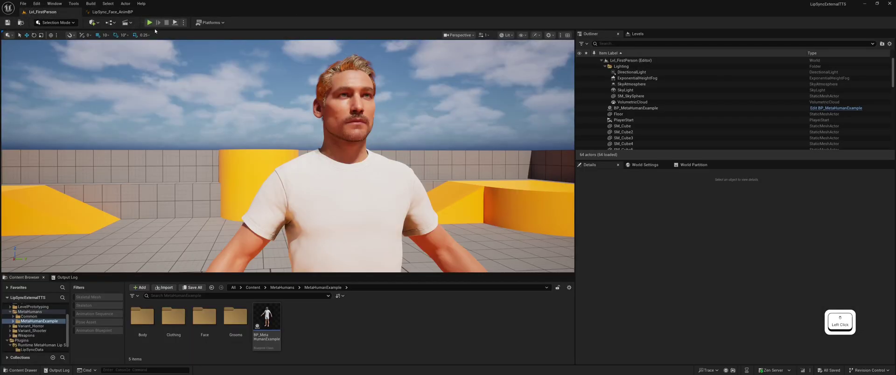
{"action": "left_click", "coordinate": [150, 22]}
{"action": "left_click", "coordinate": [398, 132]}
{"action": "key", "text": "w"}
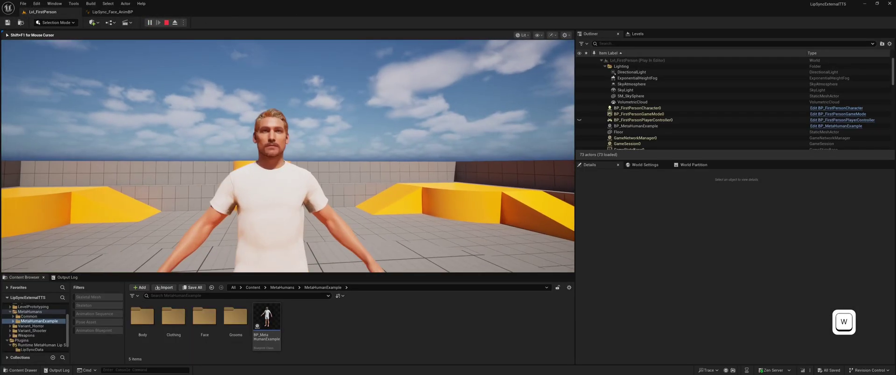
{"action": "key", "text": "d"}
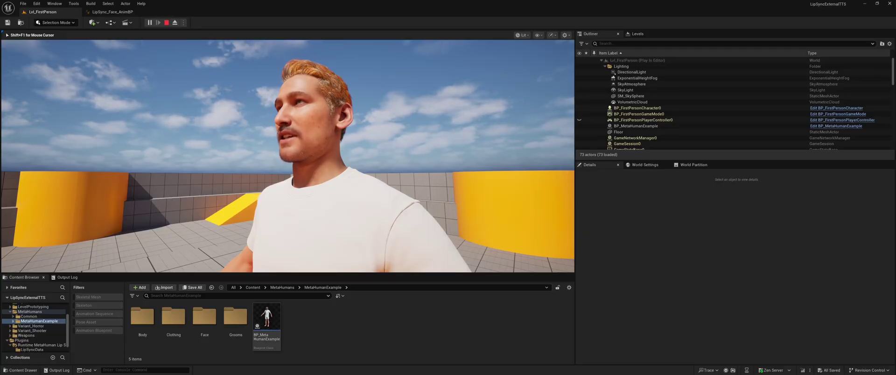
{"action": "key", "text": "a"}
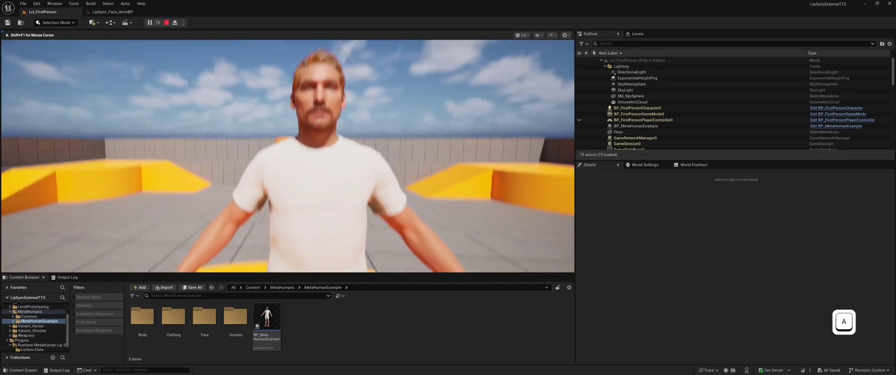
{"action": "key", "text": "Escape"}
{"action": "key", "text": "s"}
{"action": "right_click_drag", "start_coordinate": [382, 137], "coordinate": [384, 136]}
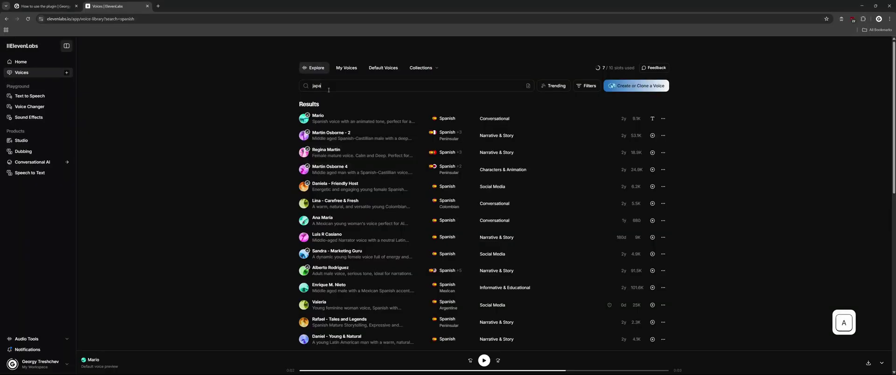
Step: Switch to ElevenLabs, search the voice library for "japanese" and preview the first result
{"action": "left_click", "coordinate": [328, 86]}
{"action": "type", "text": "japanese"}
{"action": "key", "text": "Return"}
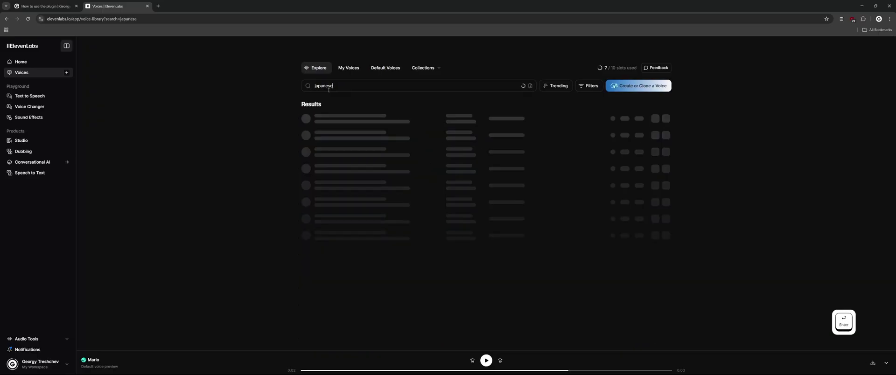
{"action": "left_click", "coordinate": [354, 122]}
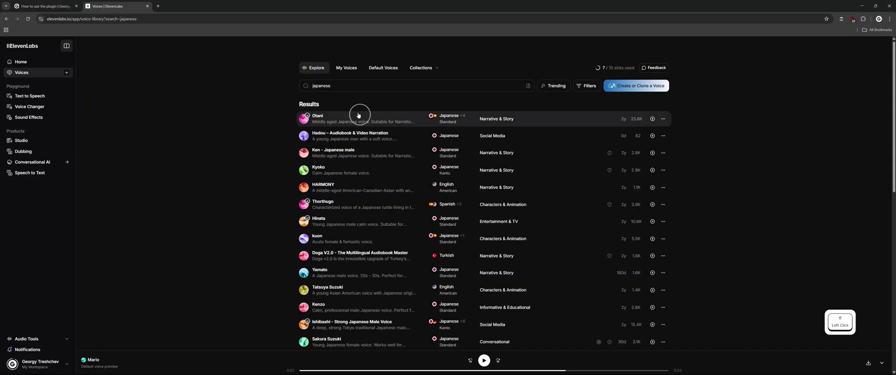
{"action": "left_click", "coordinate": [484, 362]}
Step: Add the first Japanese voice to My Voices and copy its voice ID
{"action": "left_click", "coordinate": [652, 119]}
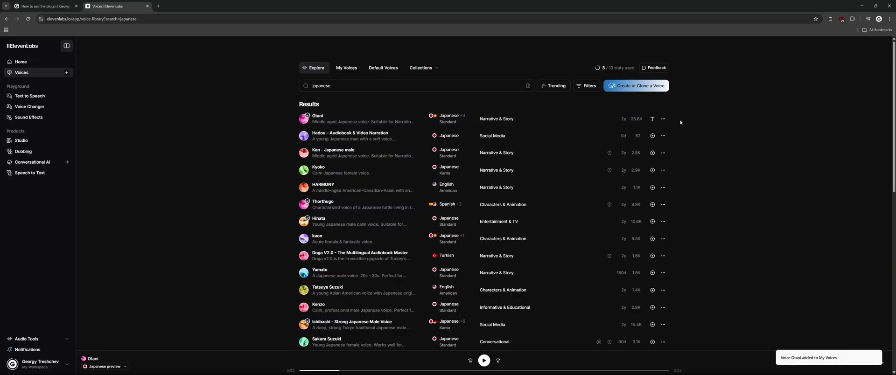
{"action": "left_click", "coordinate": [663, 119]}
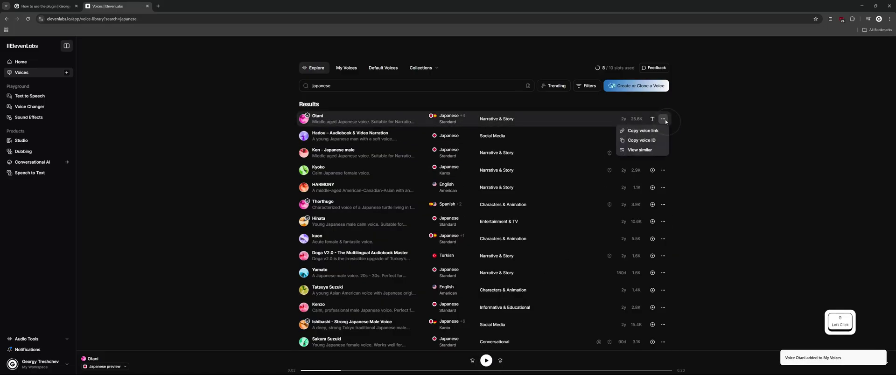
{"action": "left_click", "coordinate": [652, 141]}
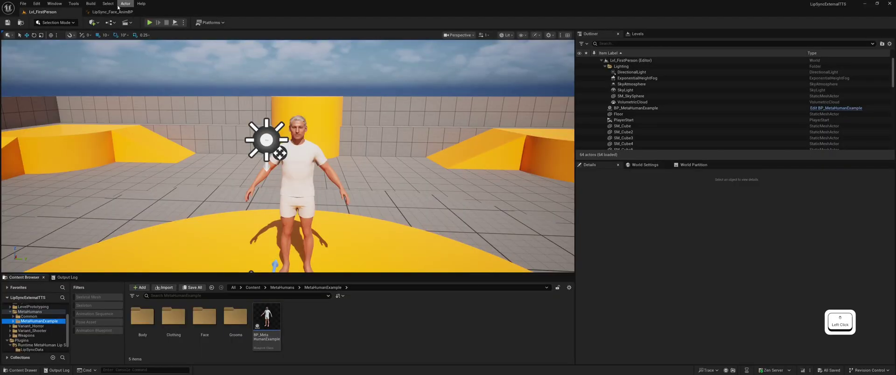
Step: In LipSync_Face_AnimBP, replace the TTSSettings node's Voice ID with the copied Japanese ID and its Text with the Japanese version, then compile and save
{"action": "left_click", "coordinate": [112, 12]}
{"action": "left_click", "coordinate": [344, 196]}
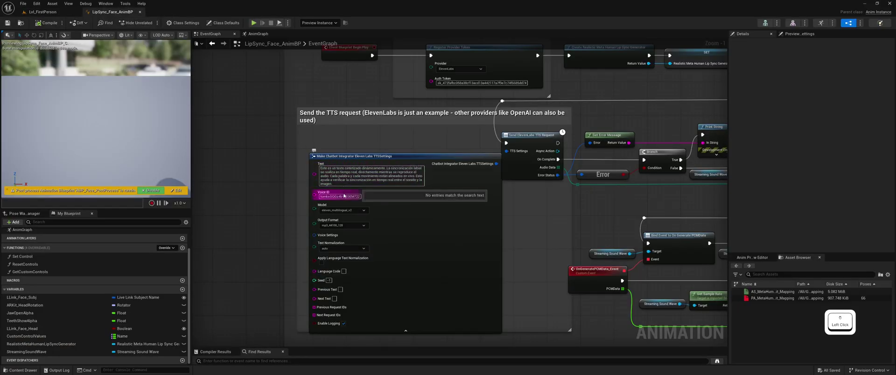
{"action": "key", "text": "ctrl+v"}
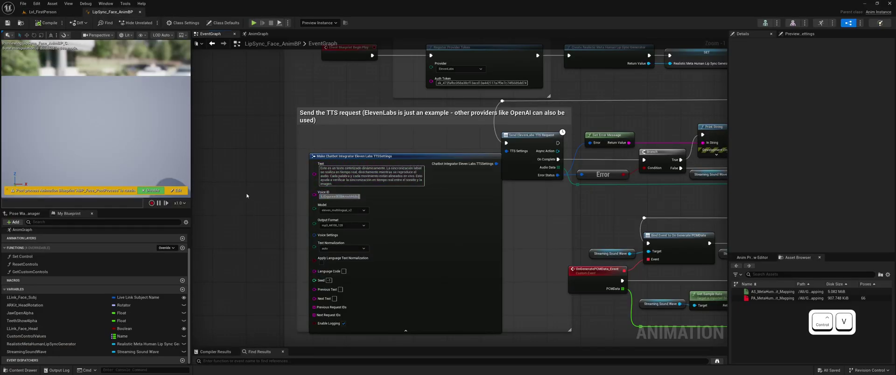
{"action": "left_click", "coordinate": [246, 218]}
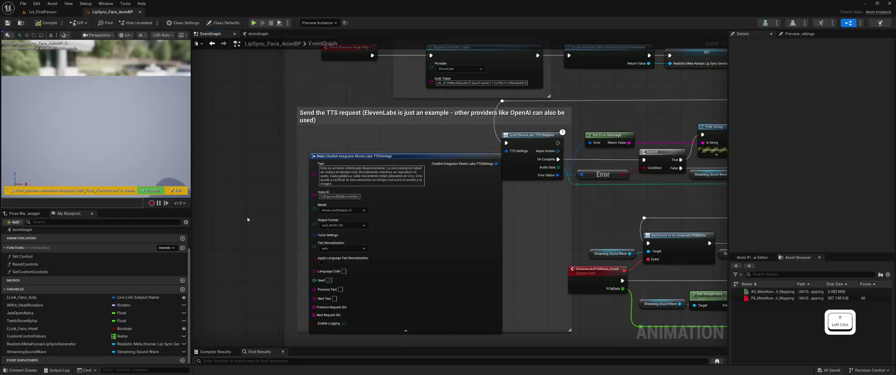
{"action": "key", "text": "ctrl+a"}
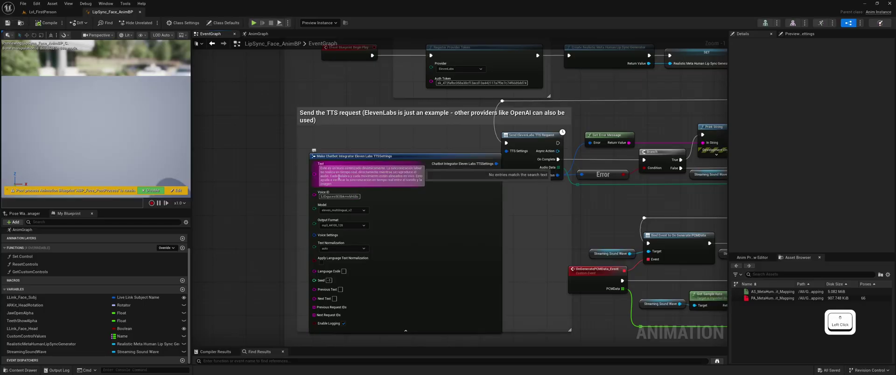
{"action": "key", "text": "ctrl+v"}
{"action": "key", "text": "BackSpace"}
{"action": "left_click", "coordinate": [9, 29]}
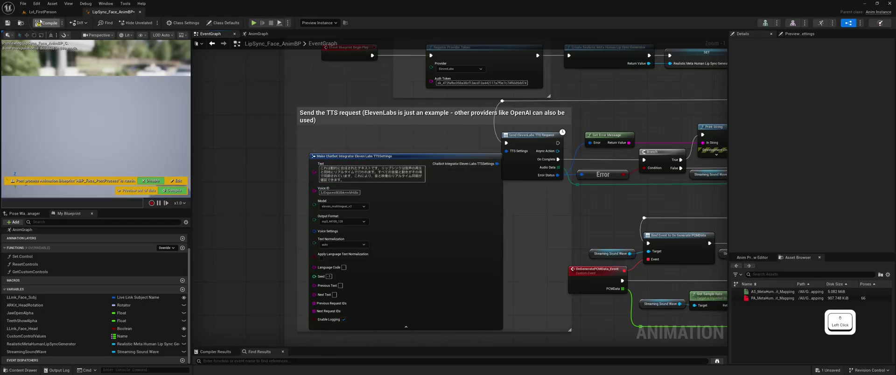
Step: Play Lvl_FirstPerson, check the MetaHuman's Japanese lip sync up close from both sides, and stop the session
{"action": "left_click", "coordinate": [47, 11]}
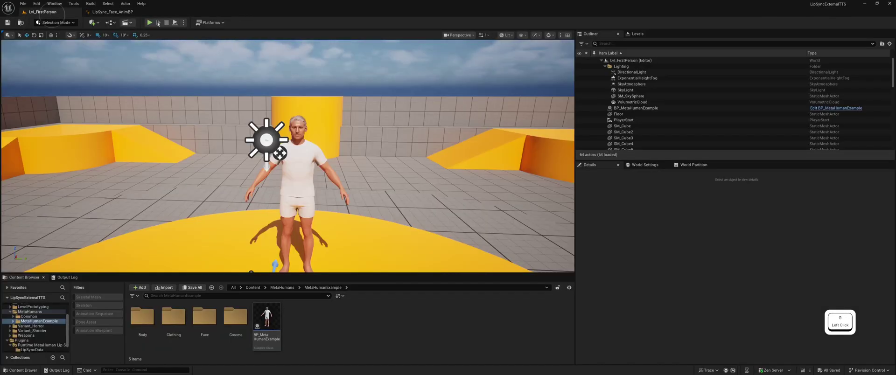
{"action": "left_click", "coordinate": [149, 23]}
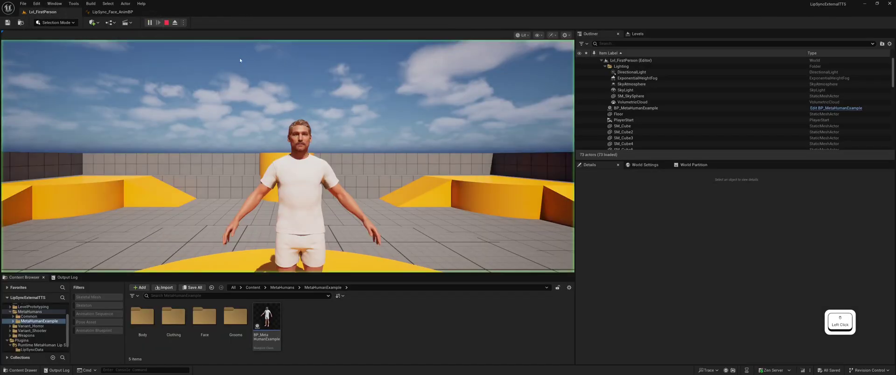
{"action": "key", "text": "d"}
{"action": "key", "text": "w"}
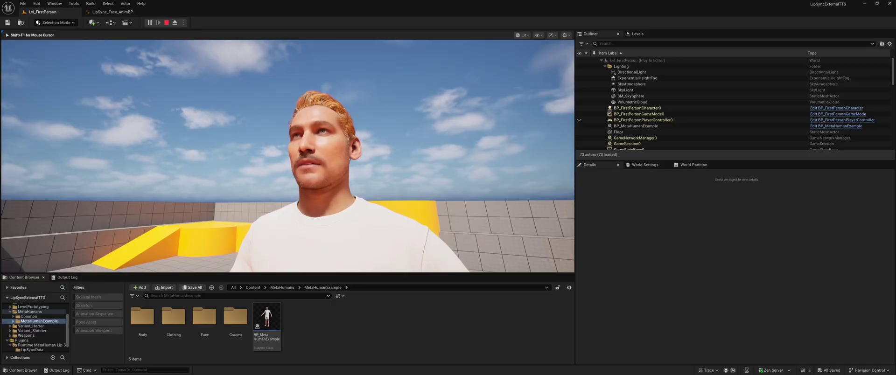
{"action": "key", "text": "w"}
{"action": "key", "text": "a"}
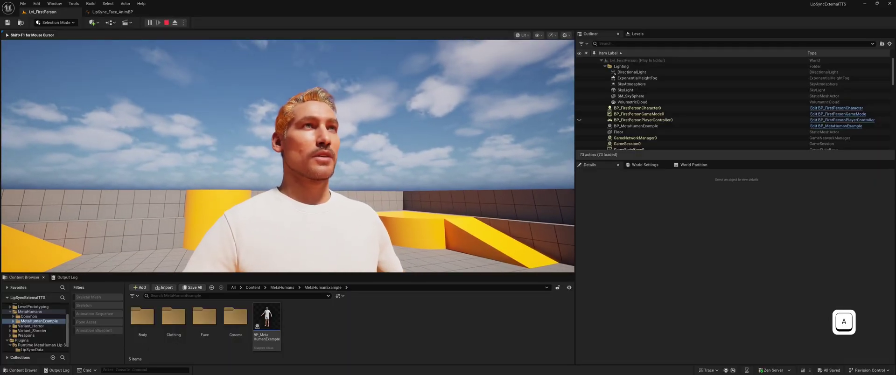
{"action": "key", "text": "a"}
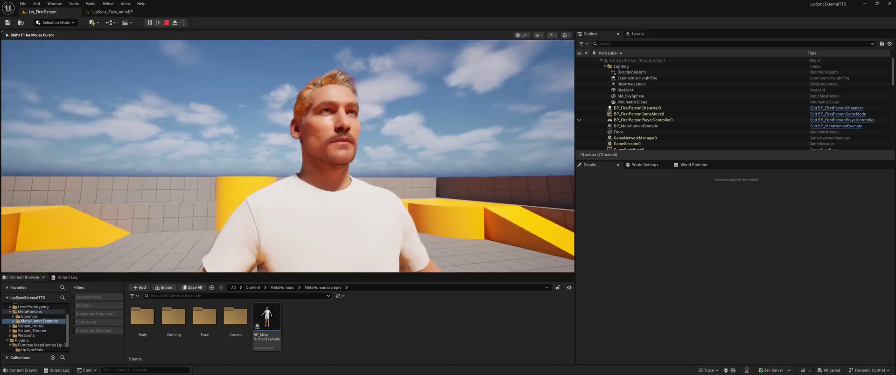
{"action": "key", "text": "Escape"}
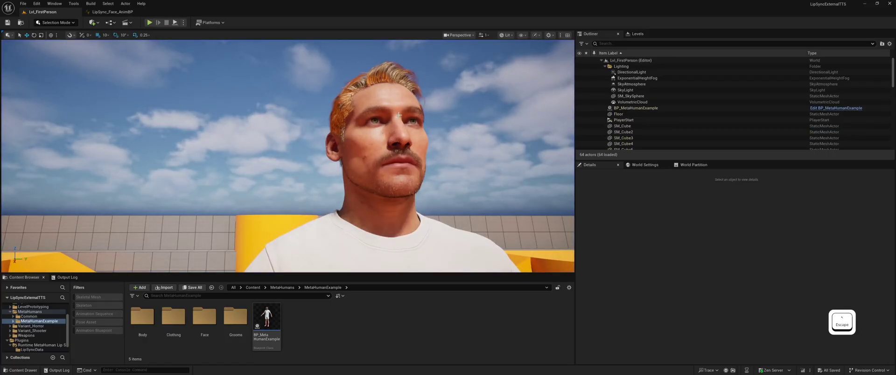
Step: Switch to ElevenLabs, search the voice library for "german" and preview the second result
{"action": "key", "text": "alt+Tab"}
{"action": "left_click", "coordinate": [359, 86]}
{"action": "type", "text": "german"}
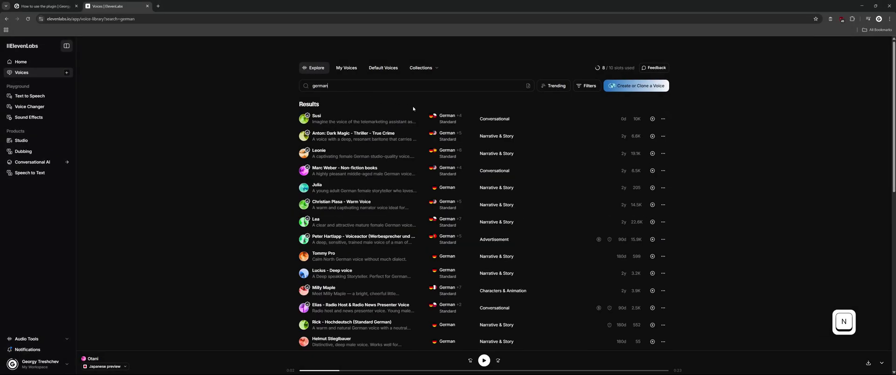
{"action": "left_click", "coordinate": [373, 139]}
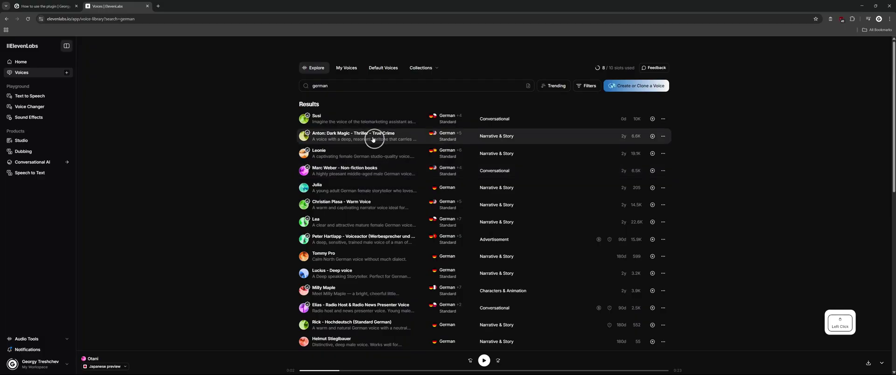
{"action": "left_click", "coordinate": [484, 361]}
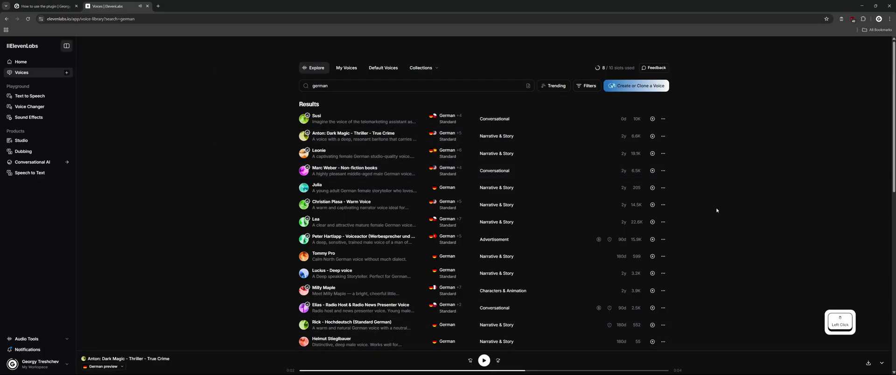
Step: Add the second German voice to My Voices and copy its voice ID
{"action": "left_click", "coordinate": [653, 136]}
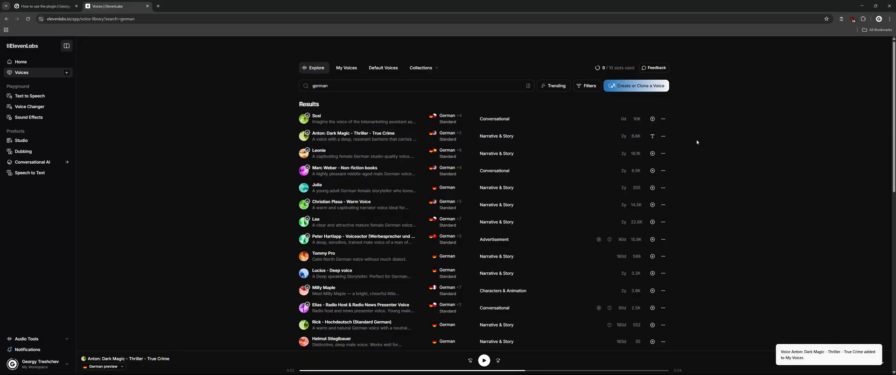
{"action": "left_click", "coordinate": [663, 136]}
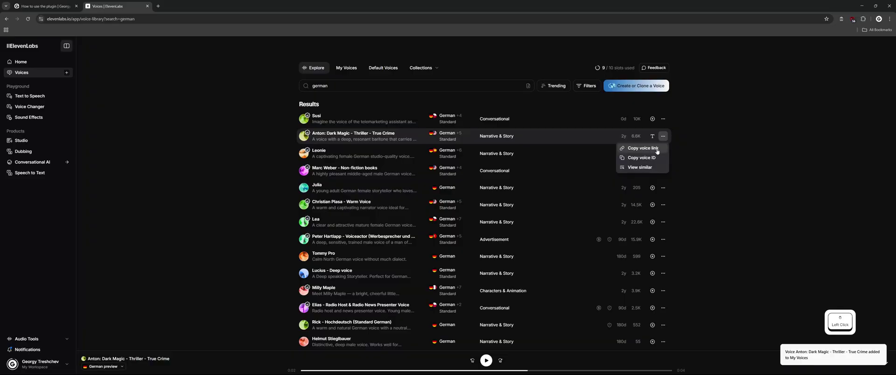
{"action": "left_click", "coordinate": [656, 157]}
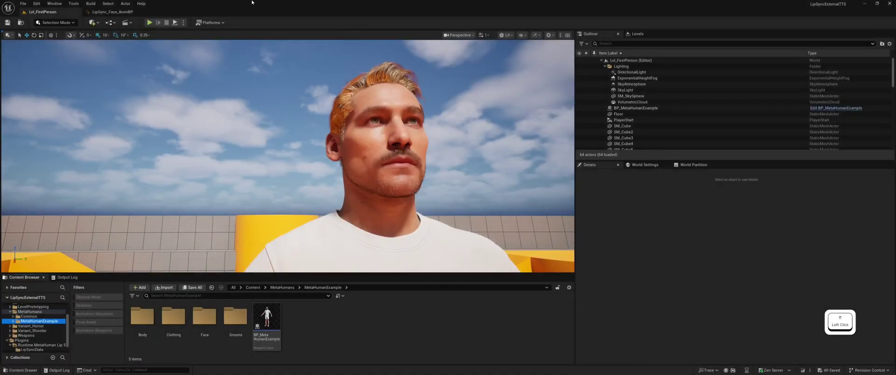
Step: In LipSync_Face_AnimBP, replace the TTSSettings node's Voice ID with the copied German ID and its Text with the German version, then compile and save
{"action": "left_click", "coordinate": [112, 11]}
{"action": "left_click", "coordinate": [348, 192]}
{"action": "key", "text": "ctrl+v"}
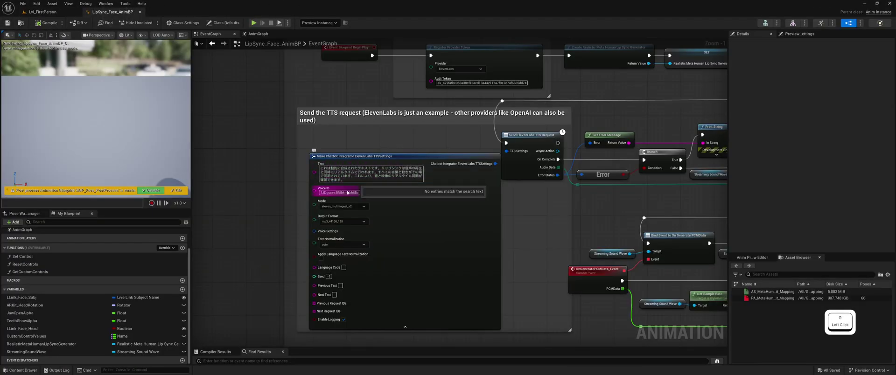
{"action": "left_click", "coordinate": [264, 178]}
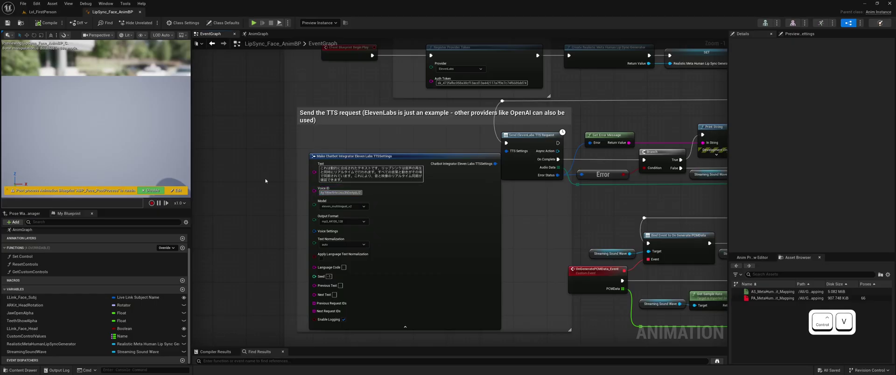
{"action": "left_click", "coordinate": [342, 172]}
{"action": "key", "text": "ctrl+v"}
{"action": "key", "text": "BackSpace"}
{"action": "left_click", "coordinate": [45, 23]}
{"action": "left_click", "coordinate": [7, 23]}
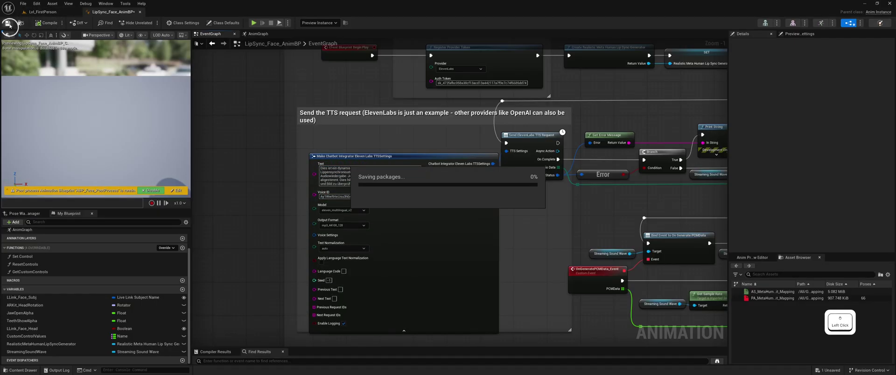
Step: Play Lvl_FirstPerson and check the MetaHuman's German lip sync up close from both sides
{"action": "left_click", "coordinate": [42, 12]}
{"action": "left_click", "coordinate": [149, 22]}
{"action": "left_click", "coordinate": [356, 105]}
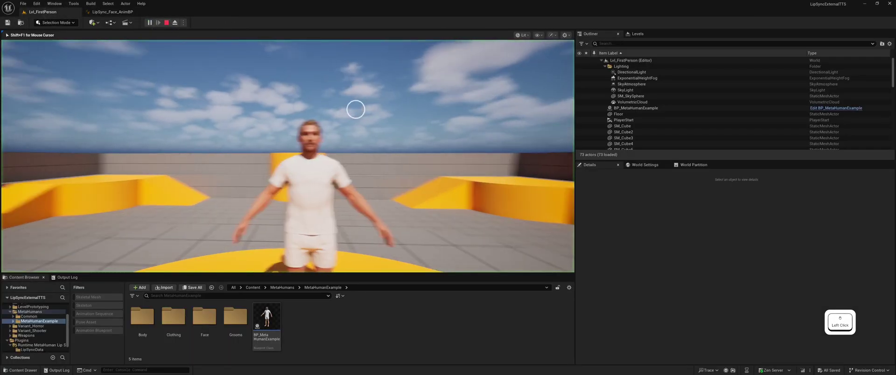
{"action": "key", "text": "w"}
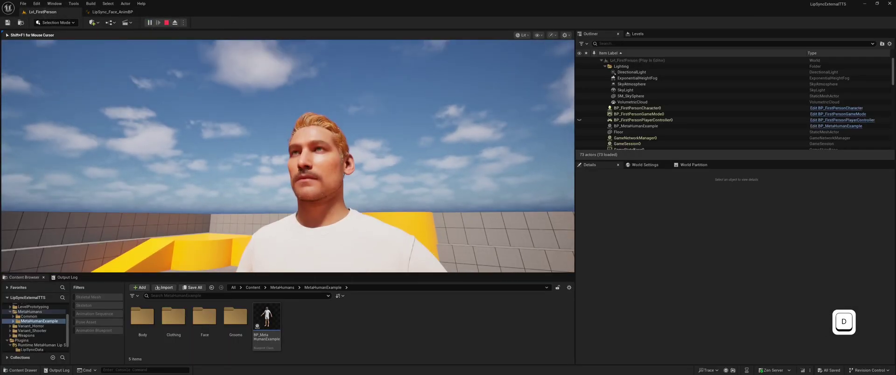
{"action": "key", "text": "d"}
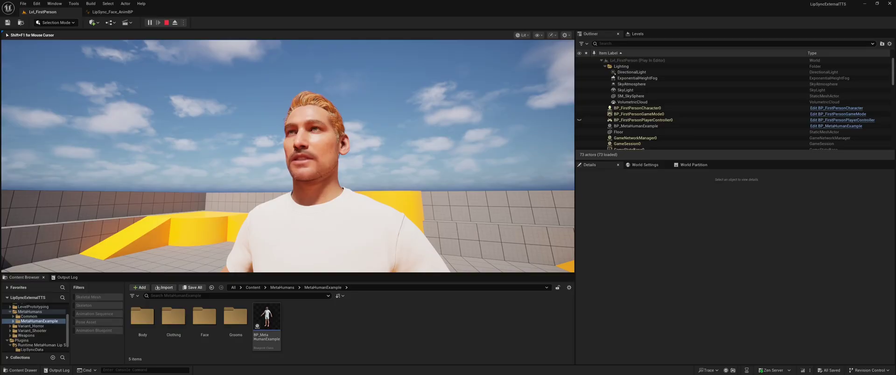
{"action": "key", "text": "w"}
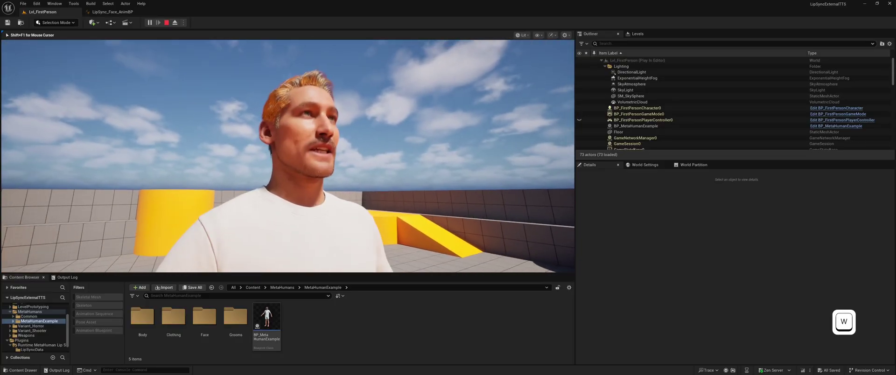
{"action": "key", "text": "w"}
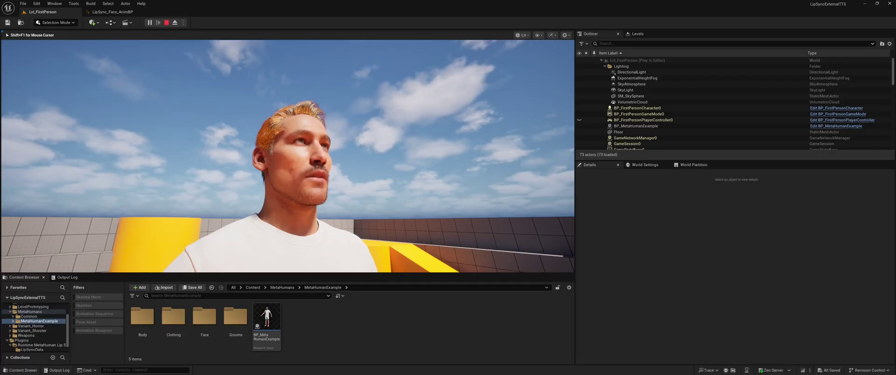
{"action": "key", "text": "s"}
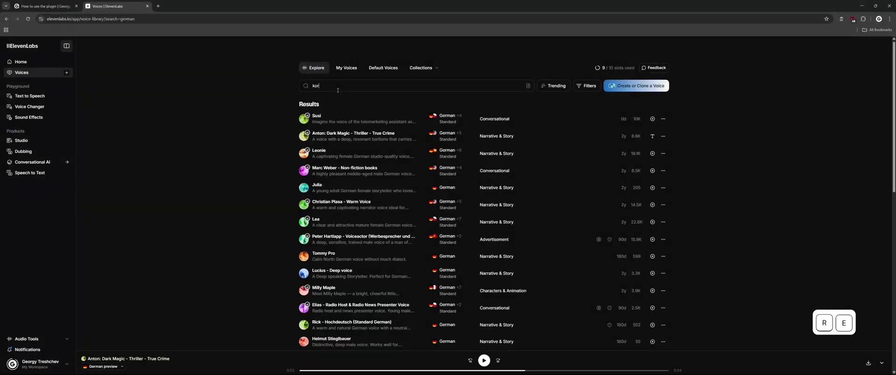
Step: Switch to ElevenLabs, search the voice library for "korean" and preview the first two results
{"action": "type", "text": "an"}
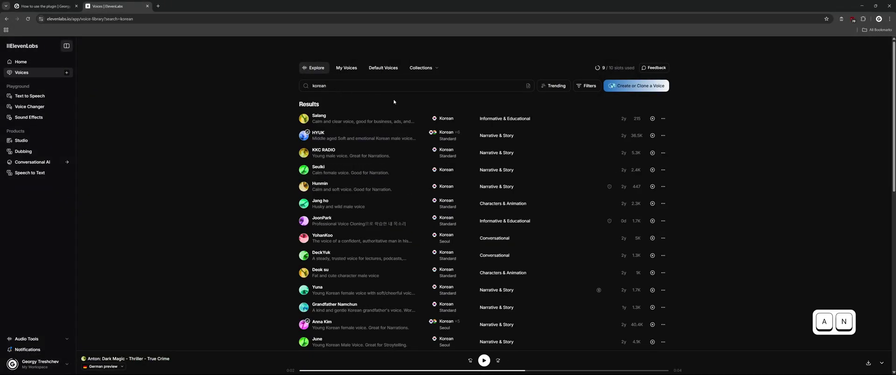
{"action": "left_click", "coordinate": [395, 121]}
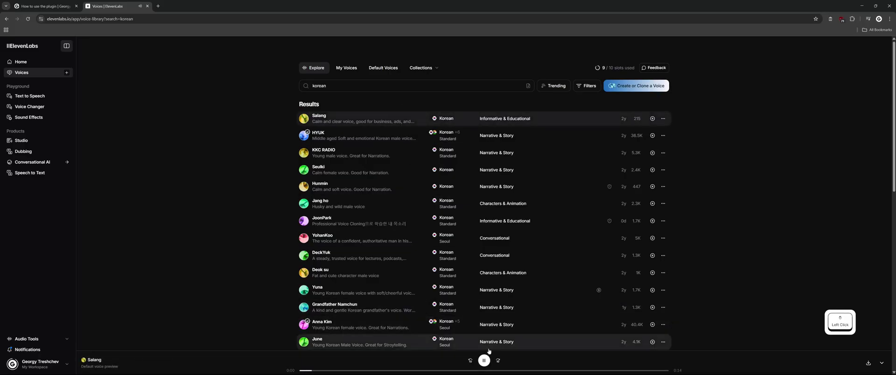
{"action": "left_click", "coordinate": [484, 361]}
{"action": "left_click", "coordinate": [399, 140]}
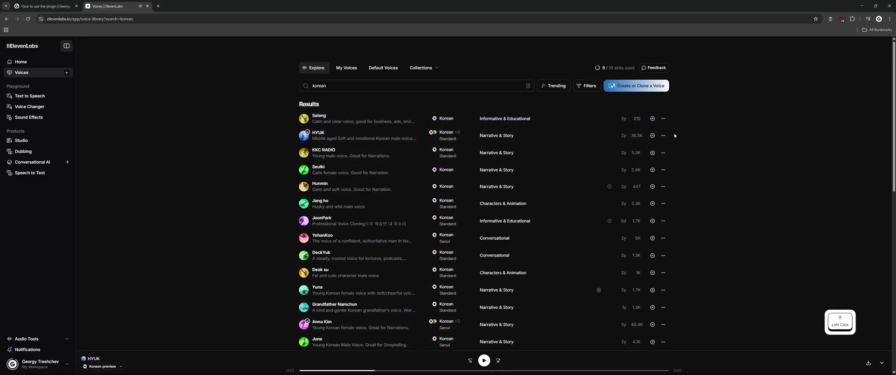
Step: Add the second Korean voice to My Voices and copy its voice ID
{"action": "left_click", "coordinate": [653, 136]}
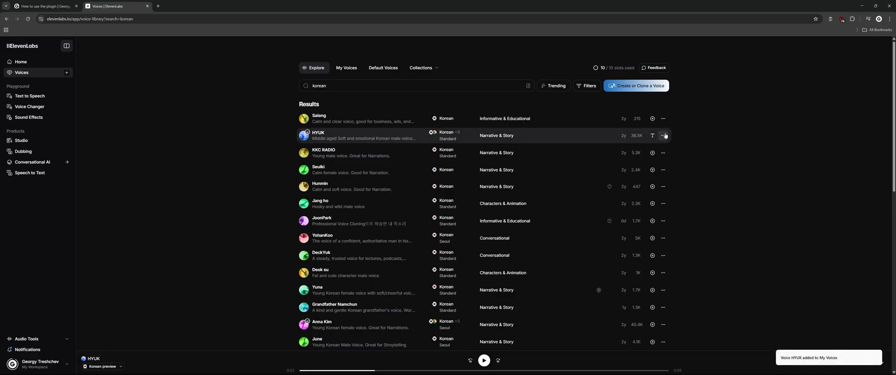
{"action": "left_click", "coordinate": [663, 135]}
{"action": "left_click", "coordinate": [650, 158]}
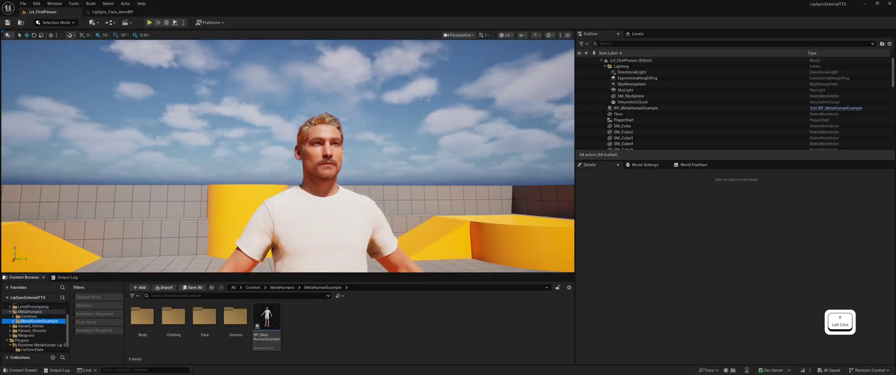
Step: In LipSync_Face_AnimBP, replace the TTSSettings node's Voice ID with the copied Korean ID and its Text with the Korean version, then compile and save
{"action": "left_click", "coordinate": [111, 12]}
{"action": "left_click", "coordinate": [340, 197]}
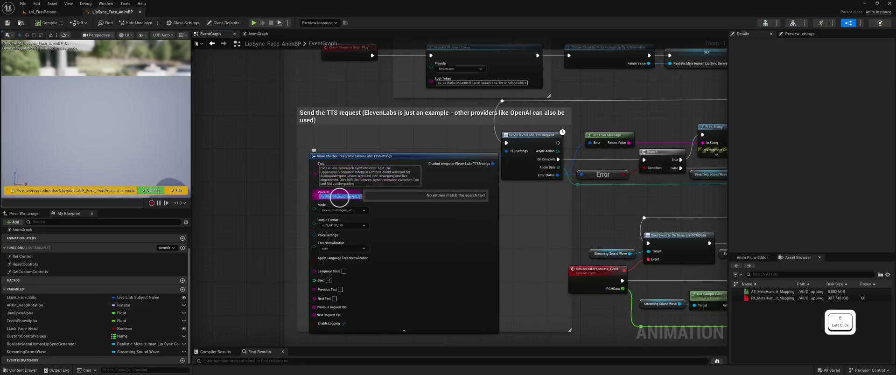
{"action": "key", "text": "ctrl+v"}
{"action": "left_click", "coordinate": [251, 188]}
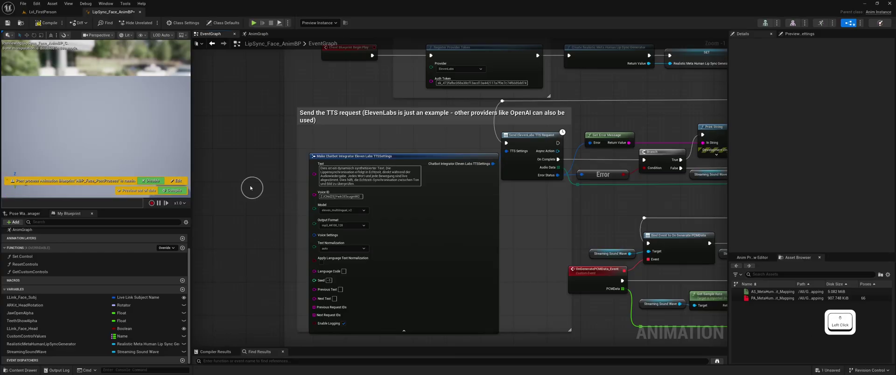
{"action": "left_click", "coordinate": [349, 175]}
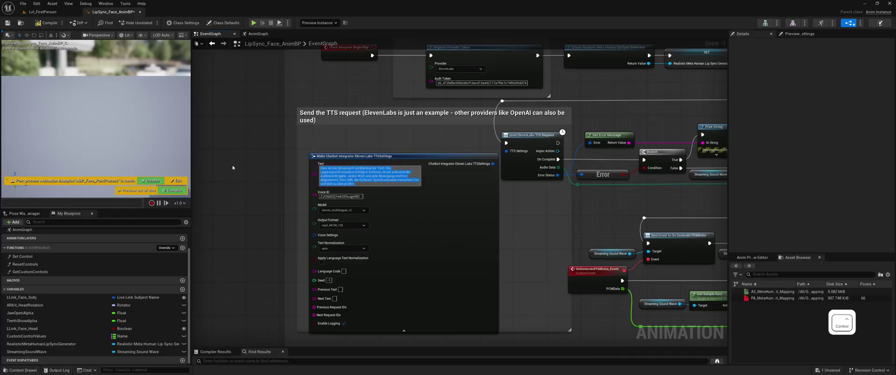
{"action": "key", "text": "ctrl+v"}
{"action": "left_click", "coordinate": [47, 23]}
{"action": "left_click", "coordinate": [7, 23]}
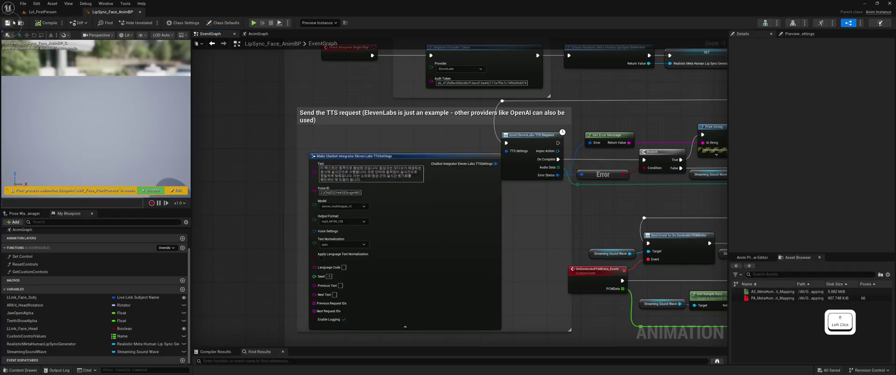
Step: Play Lvl_FirstPerson and move up close to the MetaHuman to check its Korean lip sync
{"action": "left_click", "coordinate": [42, 12]}
{"action": "left_click", "coordinate": [149, 23]}
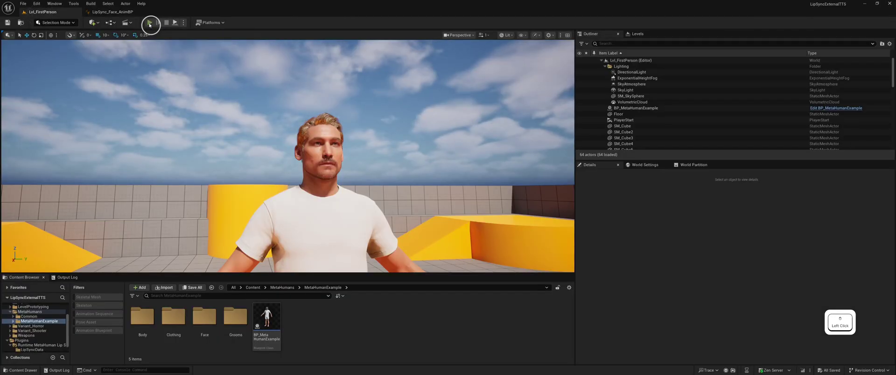
{"action": "left_click", "coordinate": [309, 91]}
{"action": "key", "text": "w"}
{"action": "key", "text": "w"}
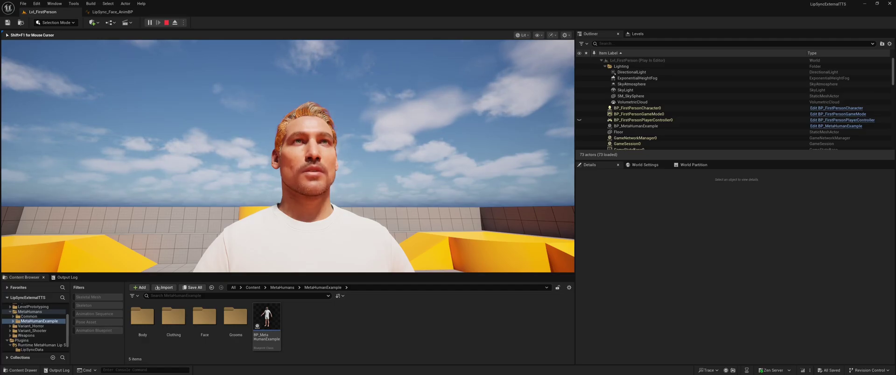
{"action": "key", "text": "w"}
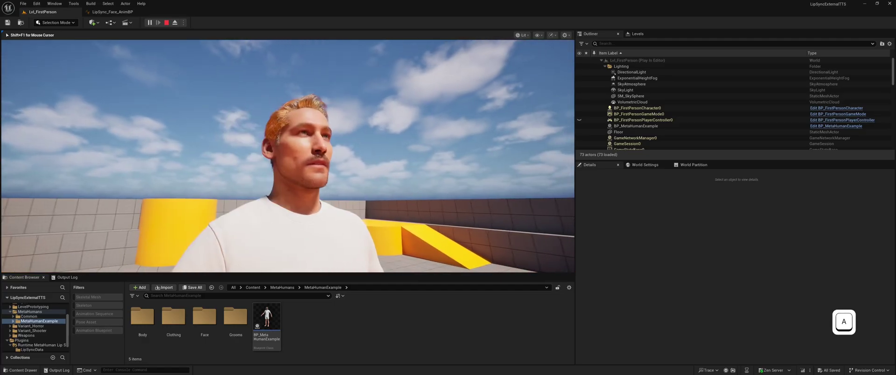